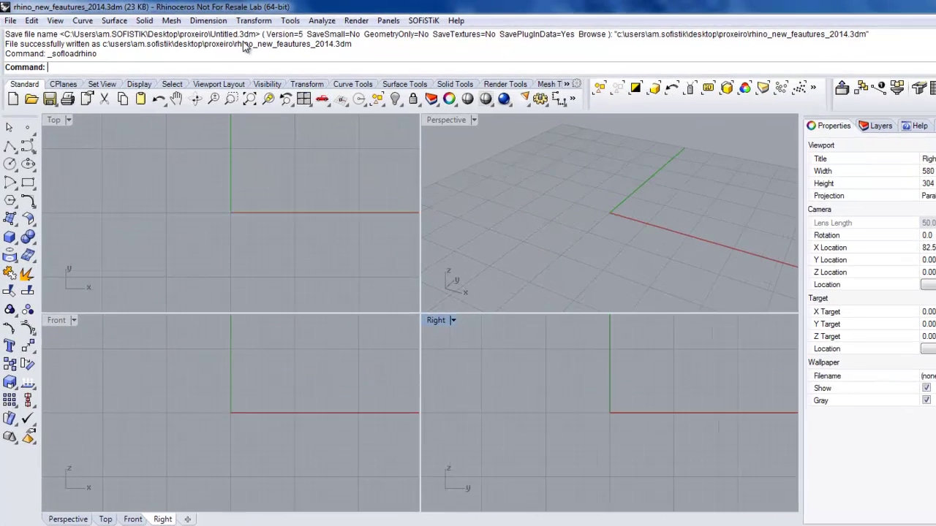
Create a 10×10 mesh plane by picking two opposite corners in the Top view.
{"action": "left_click", "coordinate": [159, 20]}
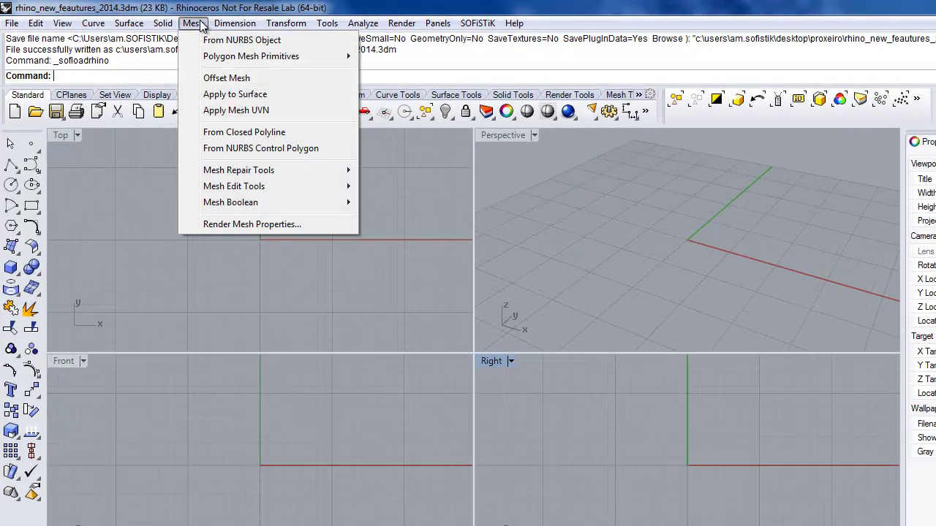
{"action": "mouse_move", "coordinate": [222, 60]}
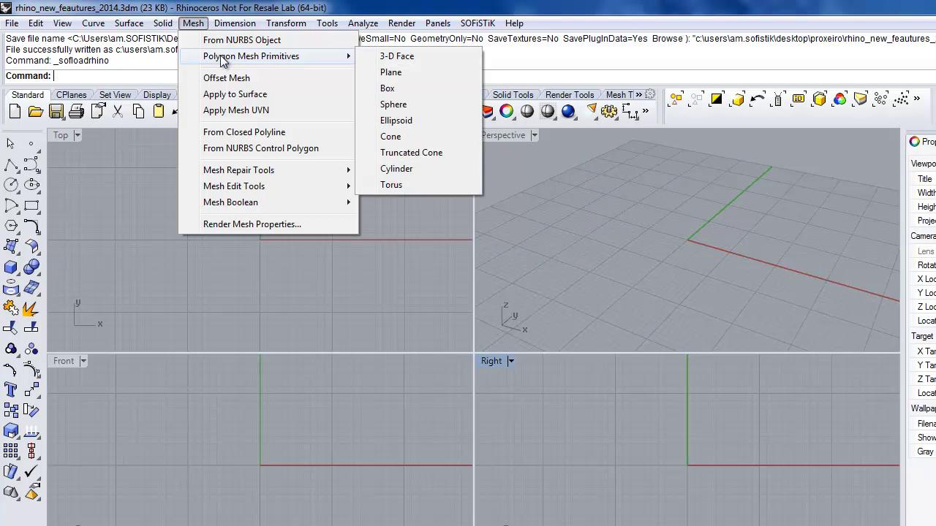
{"action": "left_click", "coordinate": [394, 73]}
{"action": "left_click", "coordinate": [202, 176]}
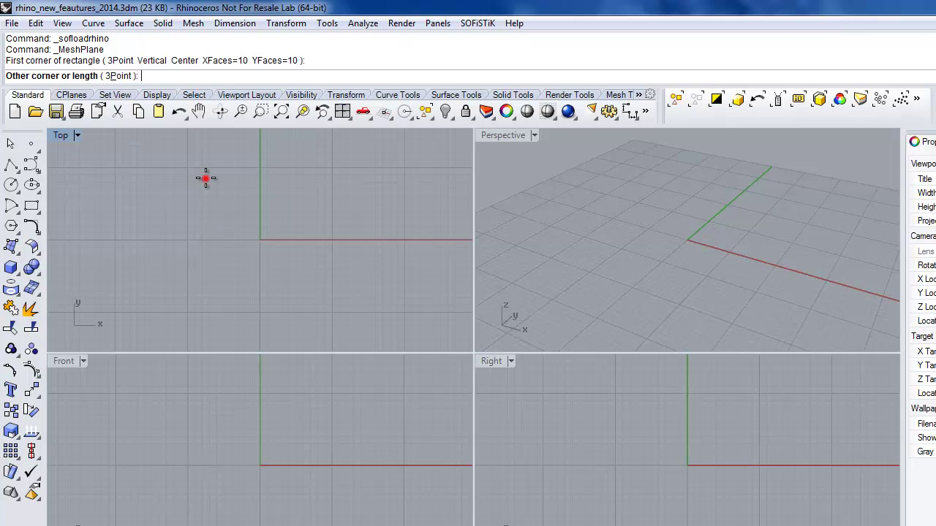
{"action": "left_click", "coordinate": [332, 313]}
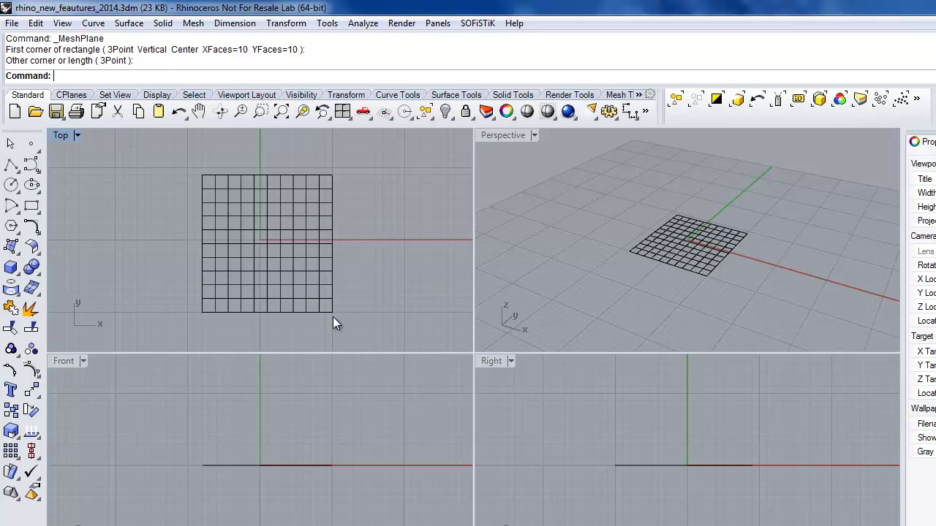
Maximize the Top viewport and set its display mode to Shaded.
{"action": "double_click", "coordinate": [67, 137]}
{"action": "left_click", "coordinate": [77, 136]}
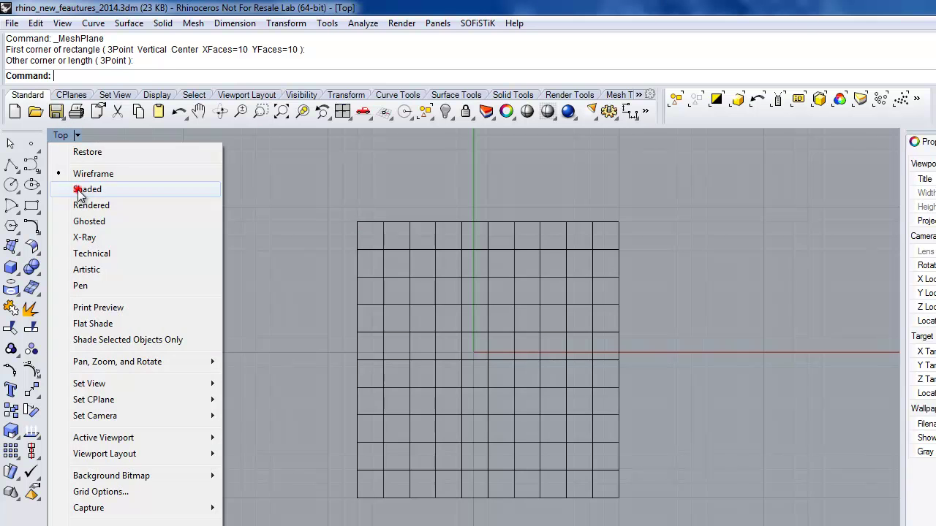
{"action": "left_click", "coordinate": [78, 189]}
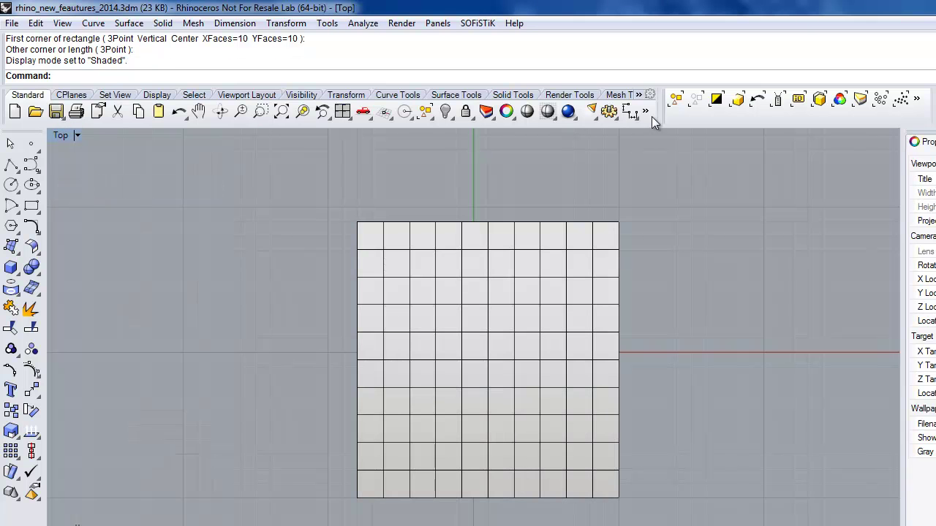
{"action": "left_click_drag", "start_coordinate": [658, 109], "coordinate": [707, 117]}
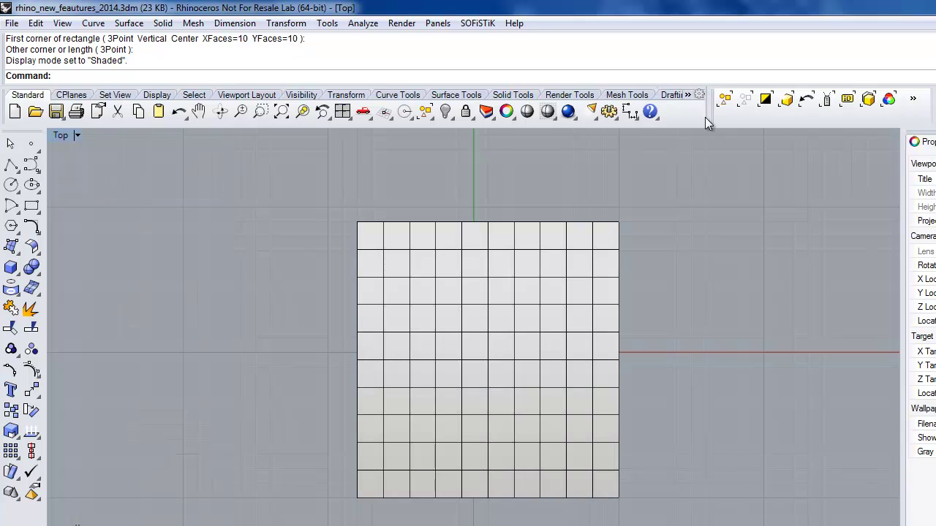
Show the Mesh Tools tool set.
{"action": "left_click", "coordinate": [623, 95]}
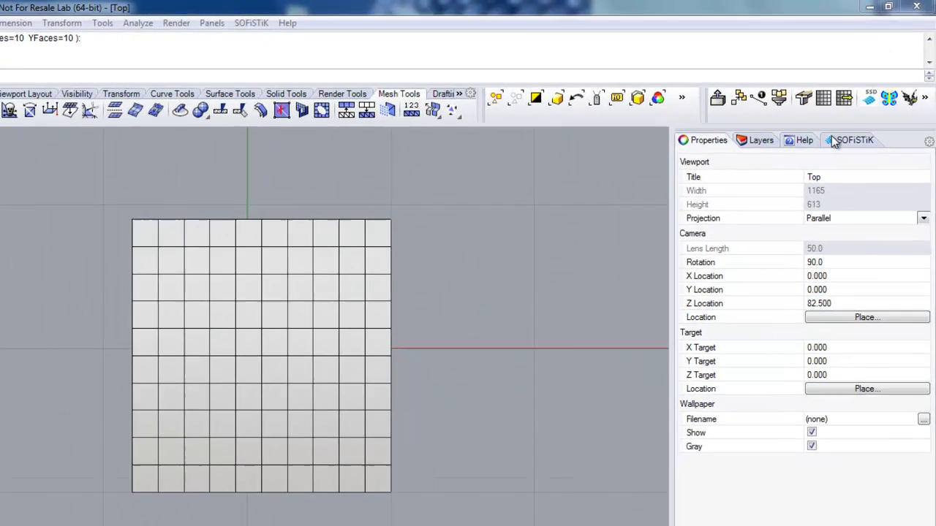
Select the mesh plate and mark it as a SOFiSTiK structural surface.
{"action": "left_click", "coordinate": [834, 142]}
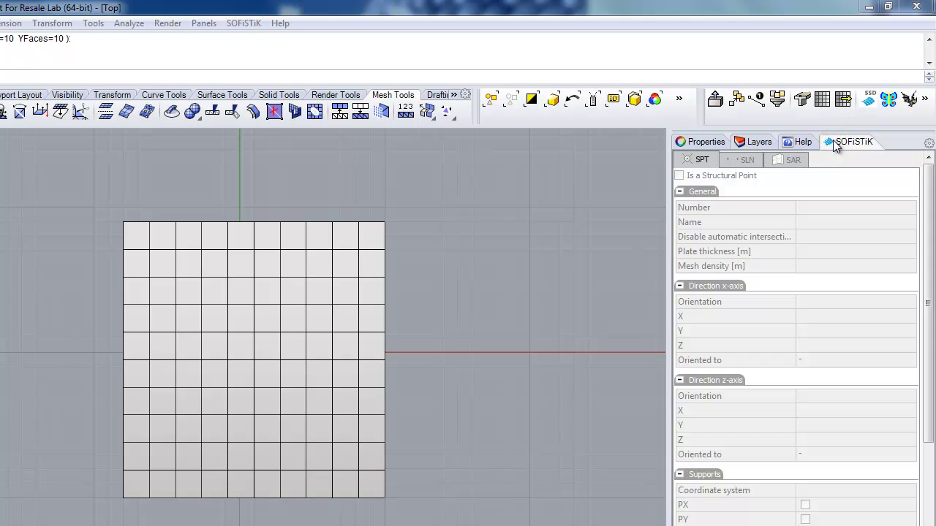
{"action": "left_click", "coordinate": [384, 236]}
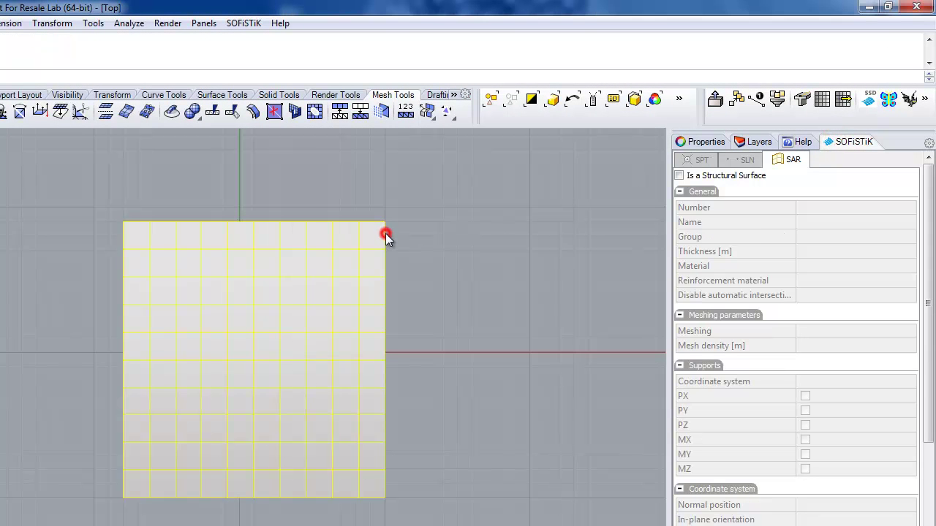
{"action": "left_click", "coordinate": [680, 176]}
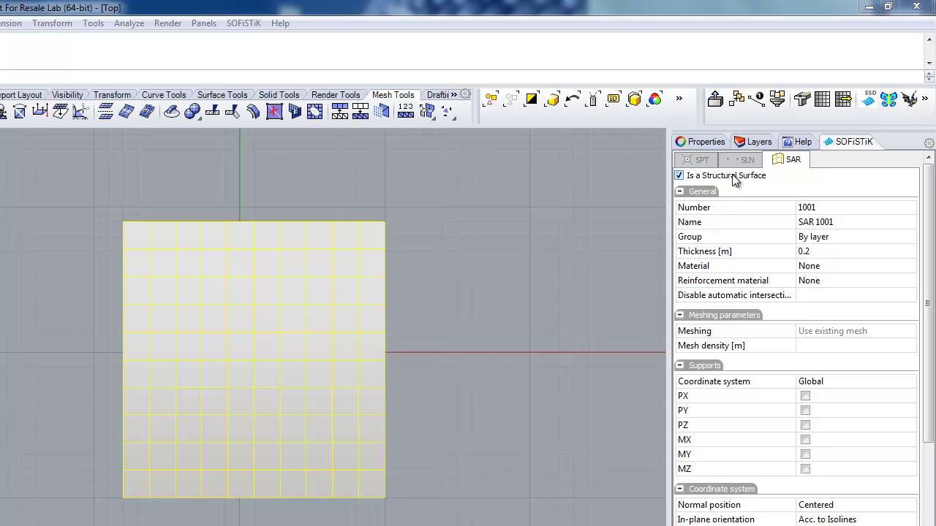
Assign C 25/30 concrete and B 500 B reinforcement, then export with Mesh Entire System.
{"action": "left_click", "coordinate": [811, 266]}
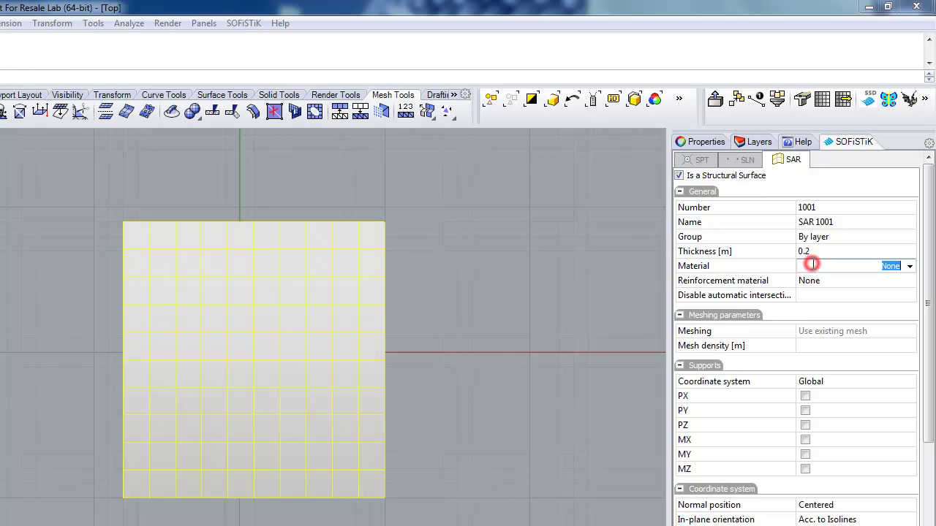
{"action": "left_click", "coordinate": [910, 268]}
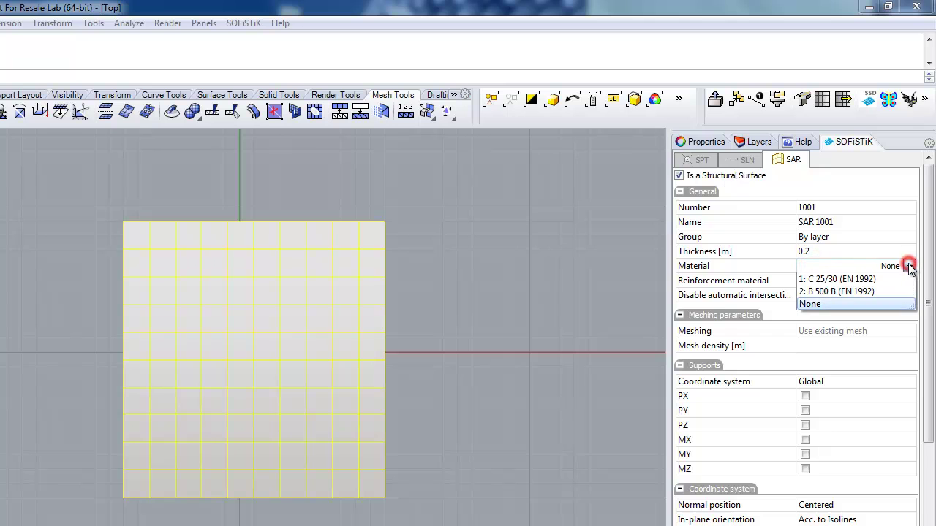
{"action": "left_click", "coordinate": [852, 278]}
{"action": "left_click", "coordinate": [845, 281]}
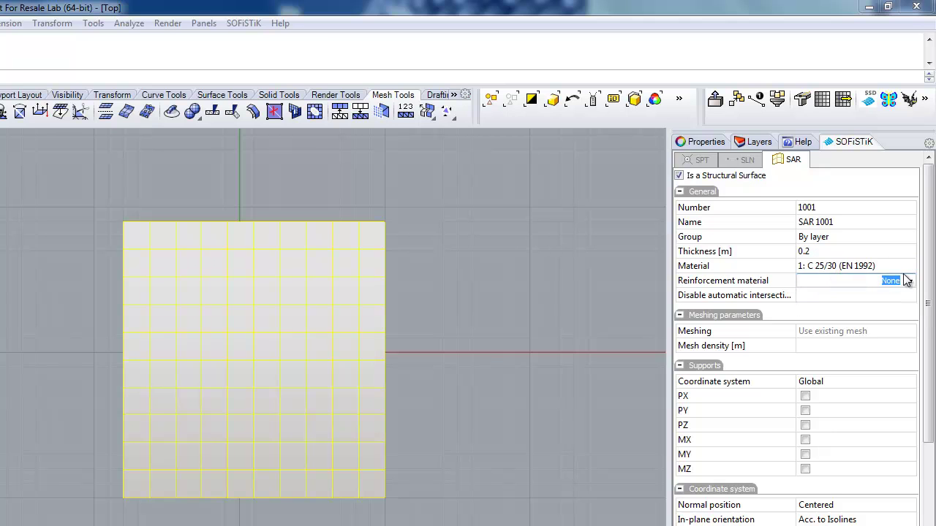
{"action": "left_click", "coordinate": [909, 281]}
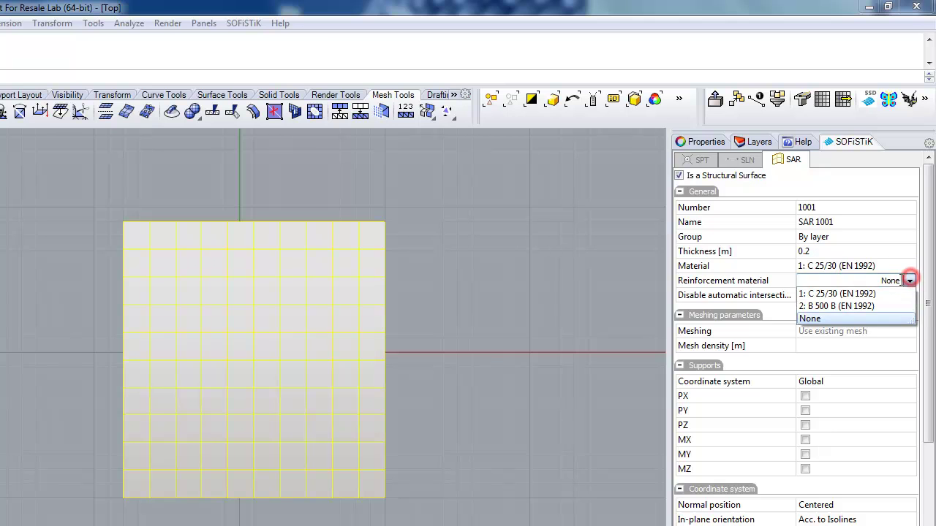
{"action": "left_click", "coordinate": [836, 306]}
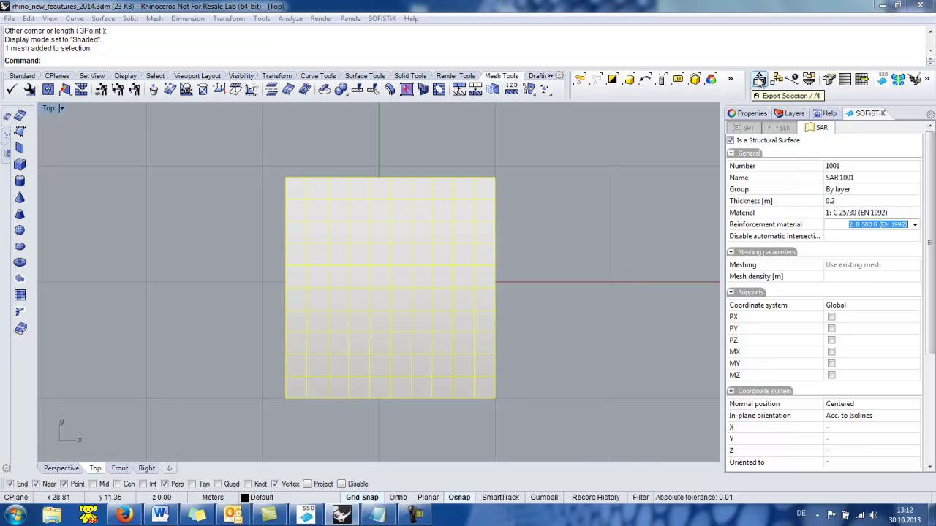
{"action": "left_click", "coordinate": [761, 81]}
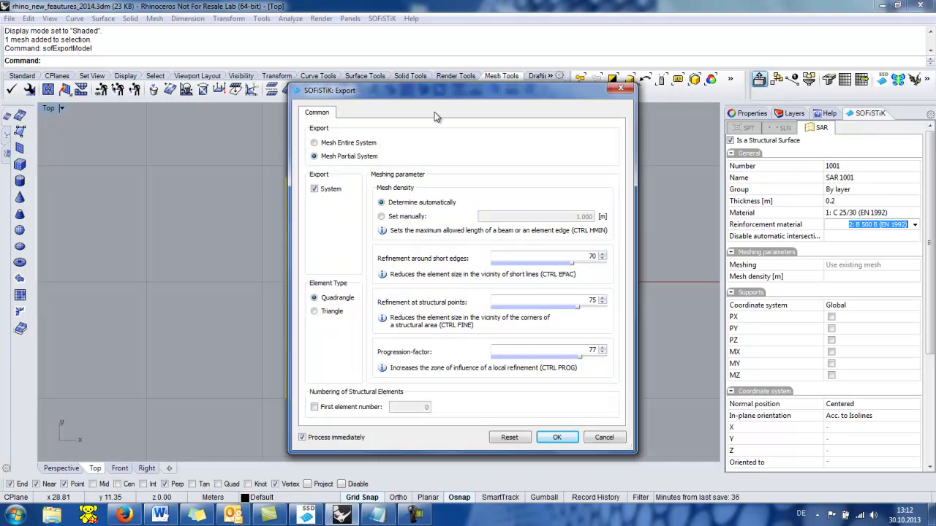
{"action": "left_click", "coordinate": [314, 143]}
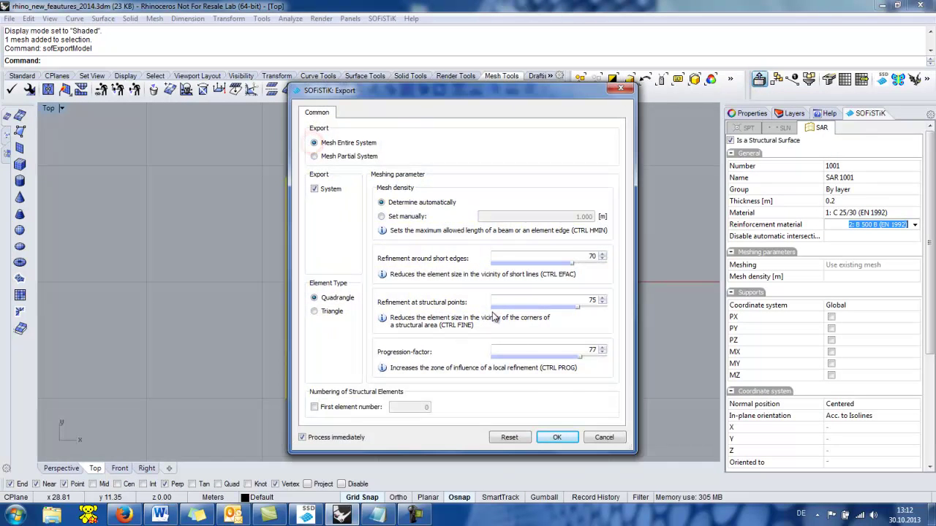
Confirm the export, orbit the 100-element plate in Animator, then minimize SOFiSTiK.
{"action": "left_click", "coordinate": [561, 437]}
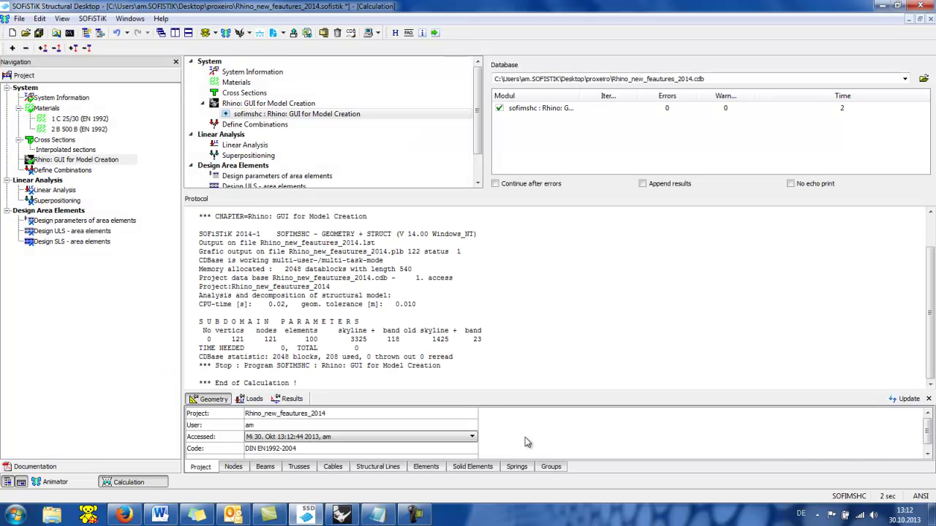
{"action": "left_click", "coordinate": [64, 482]}
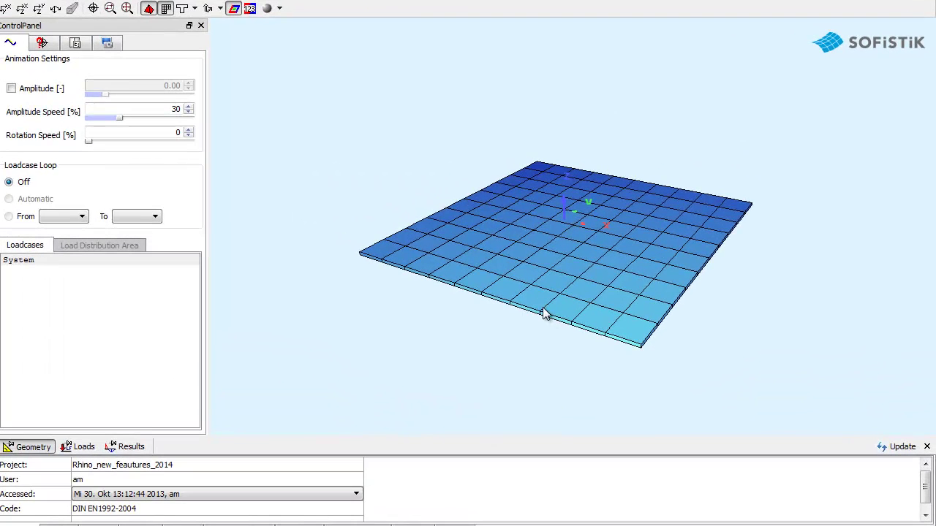
{"action": "left_click_drag", "start_coordinate": [545, 315], "coordinate": [621, 330]}
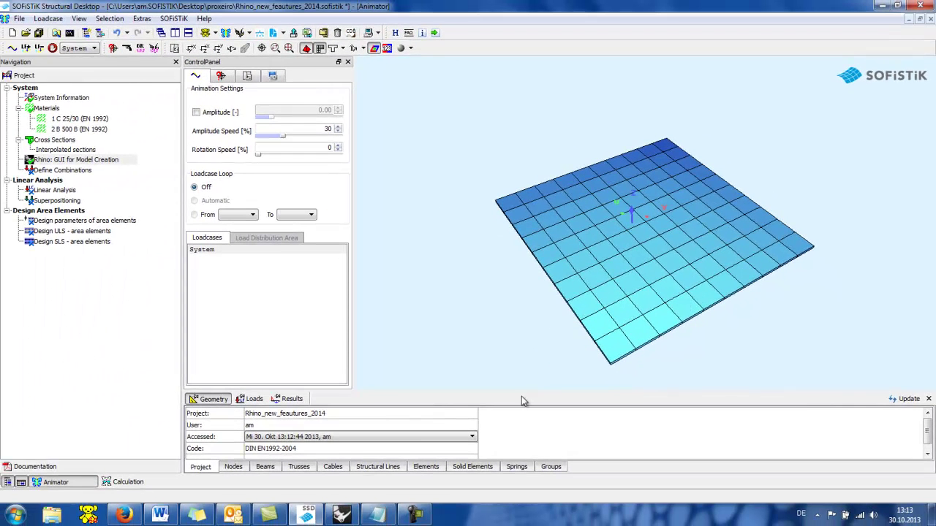
{"action": "left_click", "coordinate": [306, 518]}
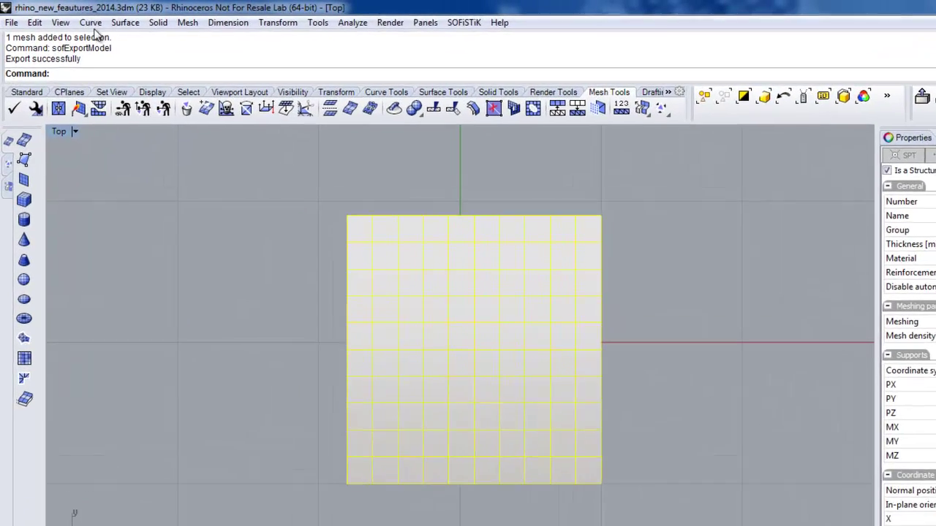
Draw polylines along the plate's left and right edges and pick the right-edge line.
{"action": "left_click", "coordinate": [90, 22]}
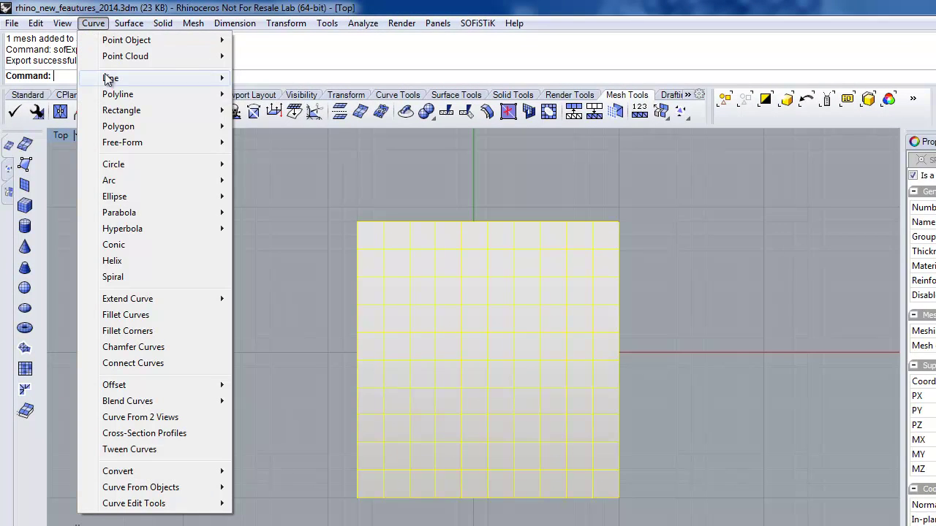
{"action": "mouse_move", "coordinate": [108, 99]}
{"action": "left_click", "coordinate": [256, 99]}
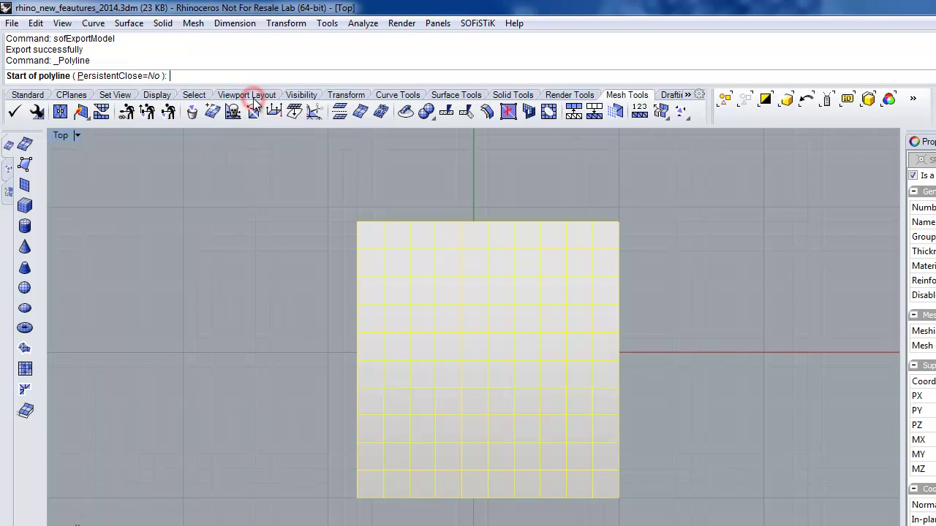
{"action": "left_click", "coordinate": [355, 222]}
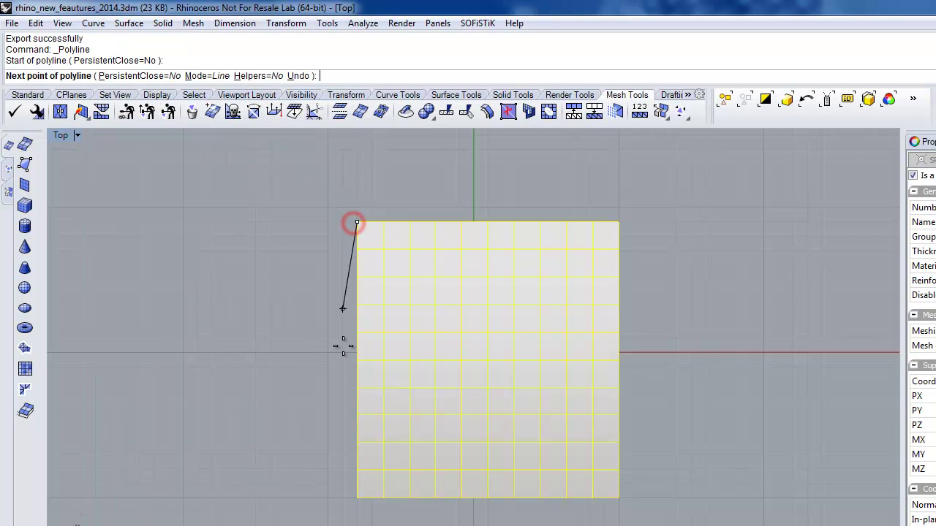
{"action": "left_click", "coordinate": [357, 498]}
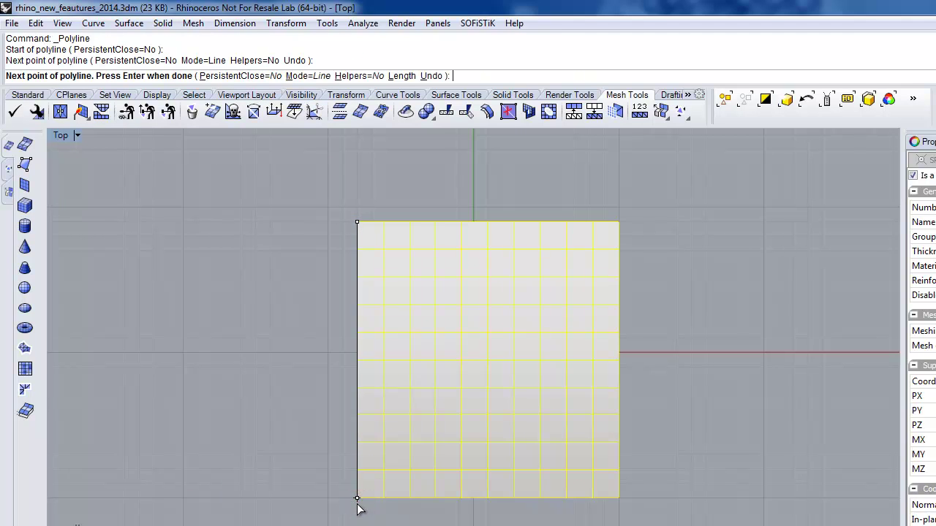
{"action": "key", "text": "Return"}
{"action": "key", "text": "Return"}
{"action": "left_click", "coordinate": [619, 222]}
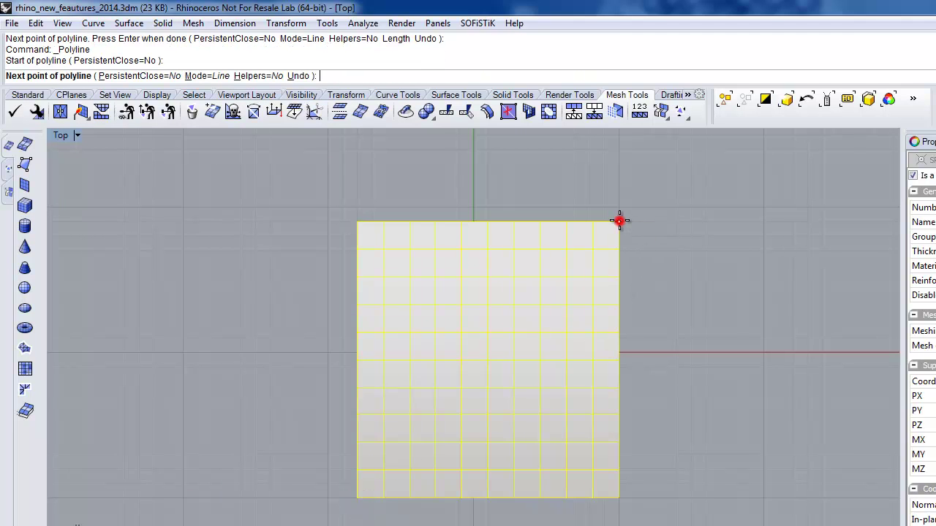
{"action": "left_click", "coordinate": [619, 498]}
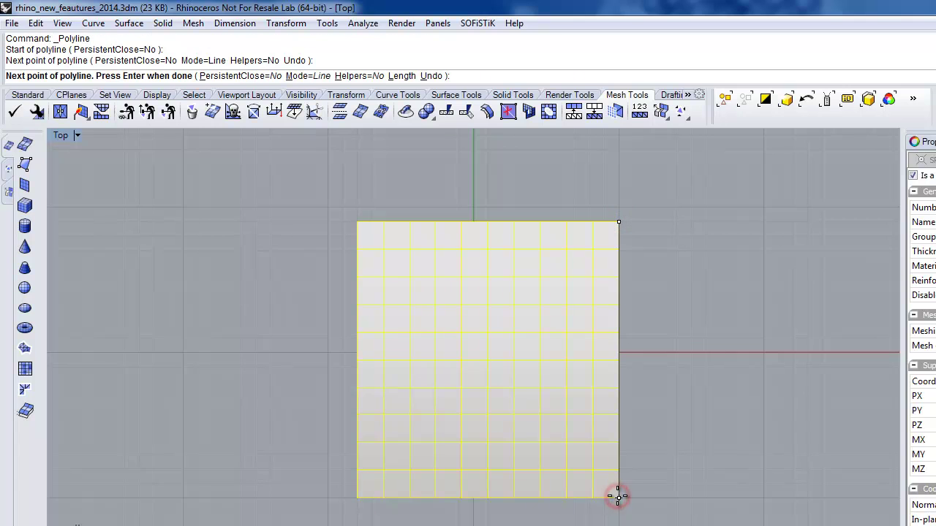
{"action": "key", "text": "Return"}
{"action": "left_click", "coordinate": [619, 439]}
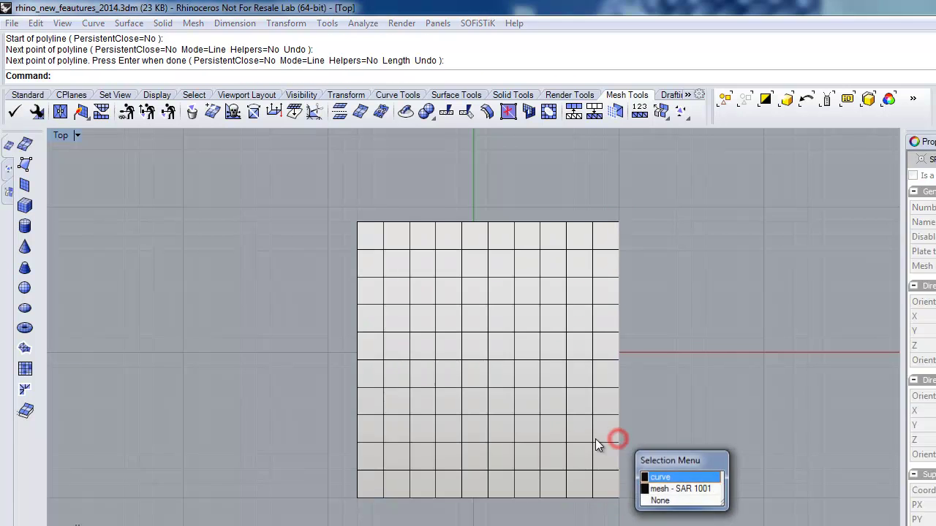
Make both edge lines structural curves with PX, PY, PZ supports and open the SOFiSTiK Export dialog.
{"action": "left_click", "coordinate": [666, 477]}
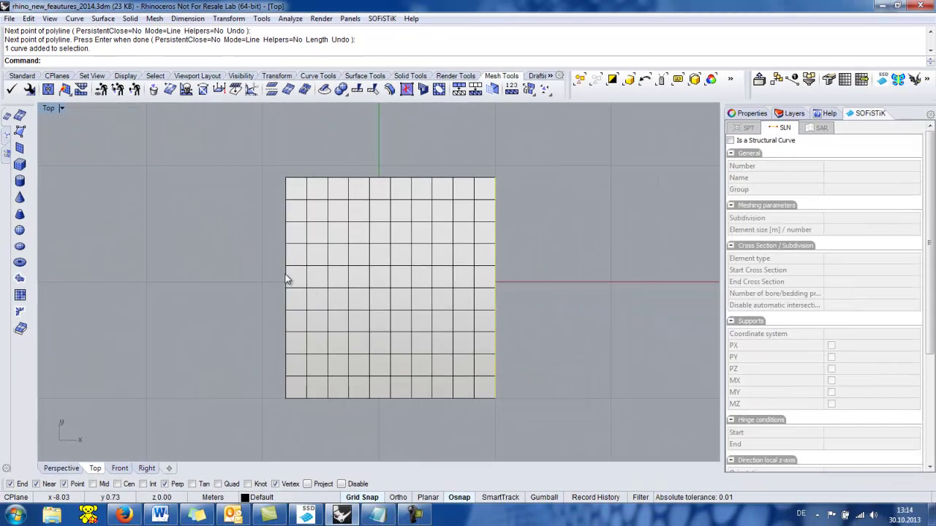
{"action": "left_click", "coordinate": [285, 274]}
{"action": "left_click", "coordinate": [321, 306]}
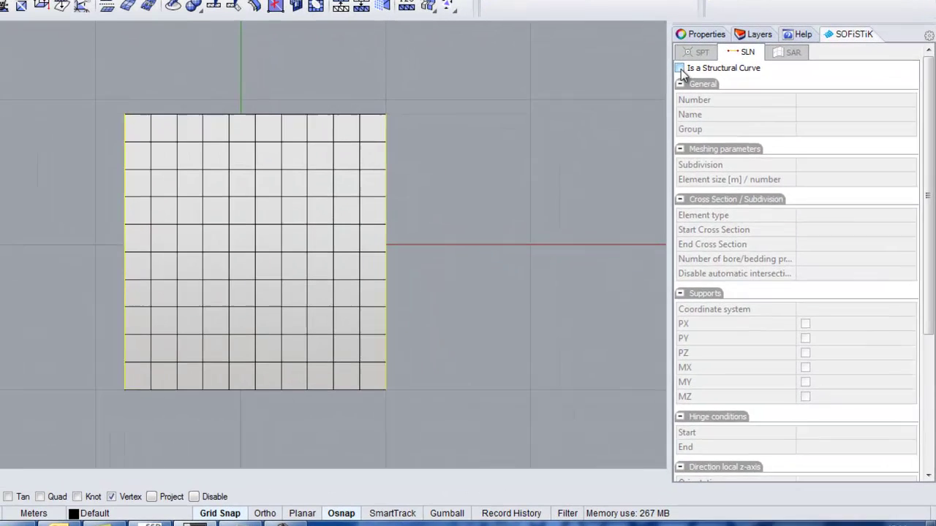
{"action": "left_click", "coordinate": [680, 68]}
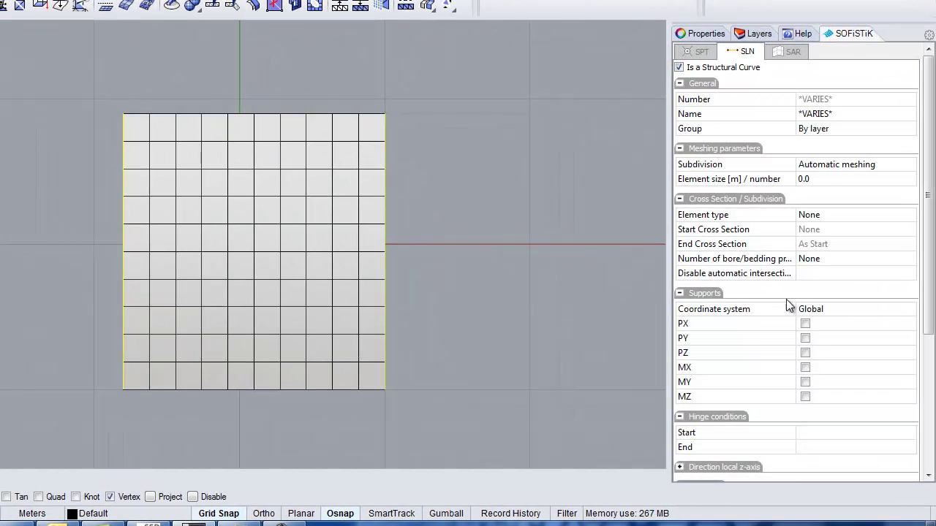
{"action": "left_click", "coordinate": [806, 354]}
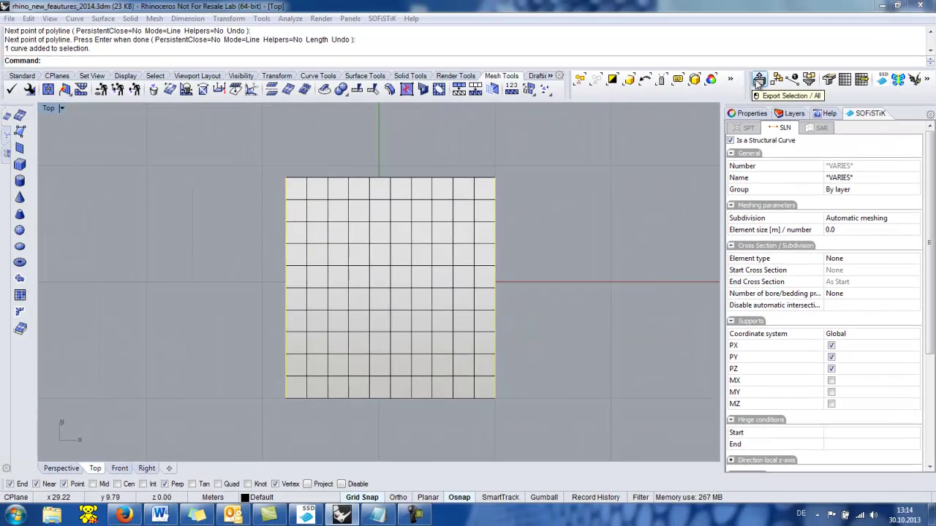
{"action": "left_click", "coordinate": [758, 82]}
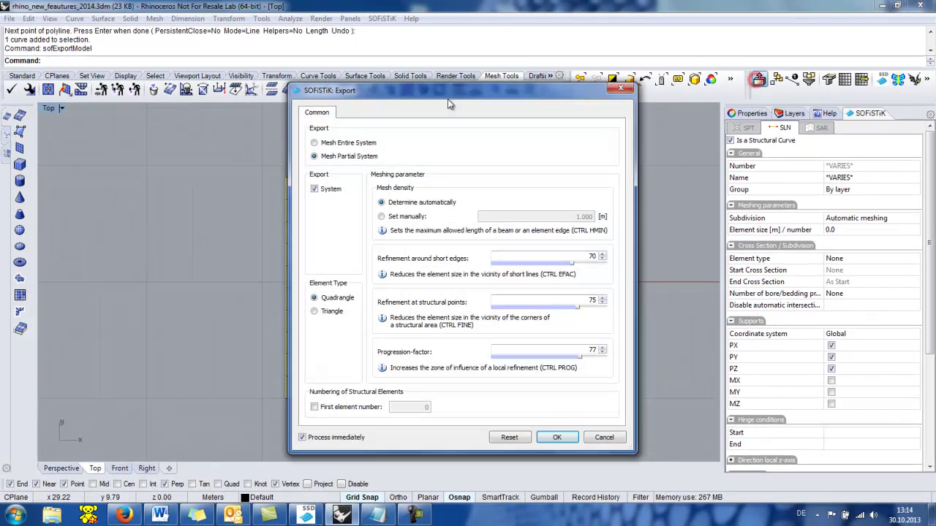
Run the calculation, orbit the supported 120-element slab in Animator, and return to Rhino.
{"action": "left_click", "coordinate": [558, 439]}
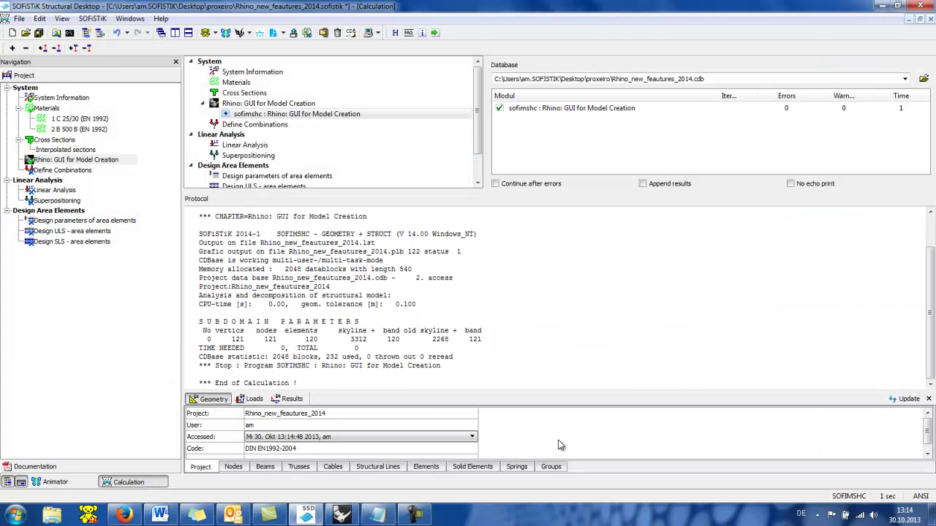
{"action": "left_click", "coordinate": [66, 482]}
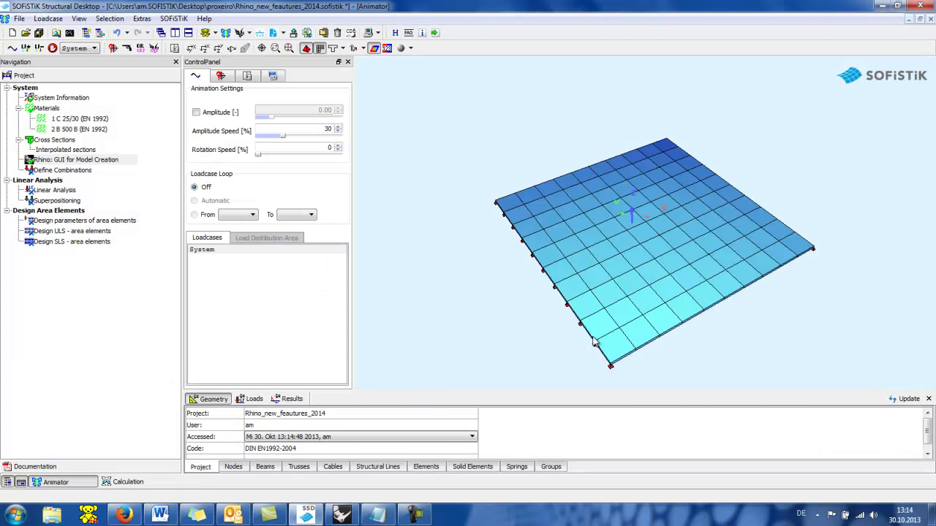
{"action": "left_click_drag", "start_coordinate": [595, 338], "coordinate": [516, 318]}
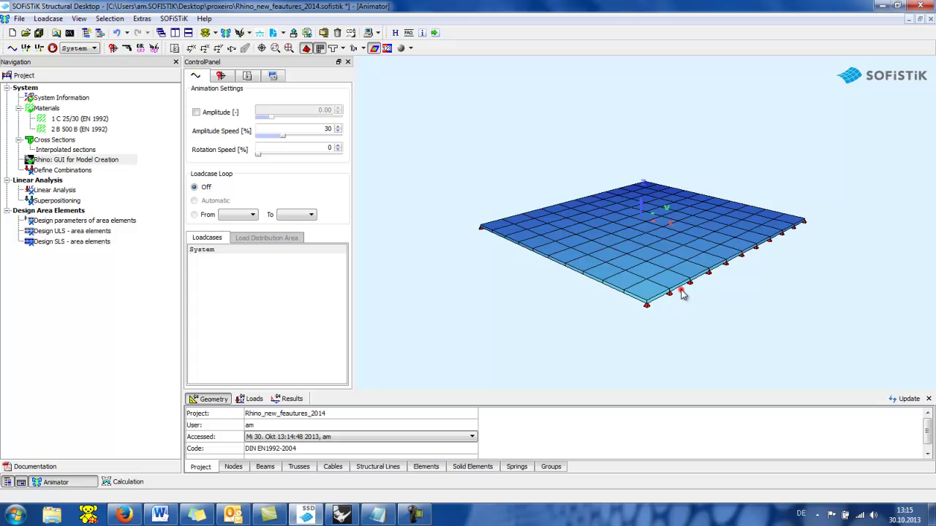
{"action": "left_click_drag", "start_coordinate": [680, 292], "coordinate": [758, 288]}
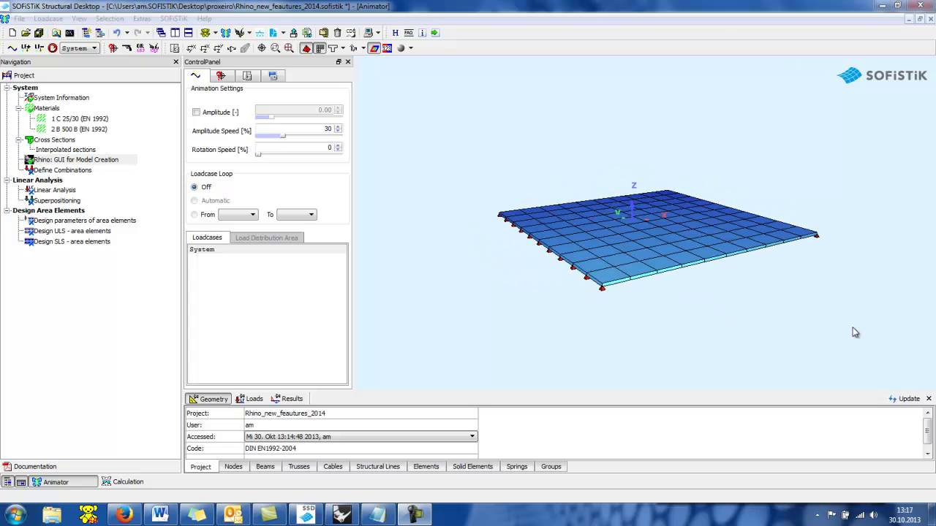
{"action": "left_click", "coordinate": [342, 515]}
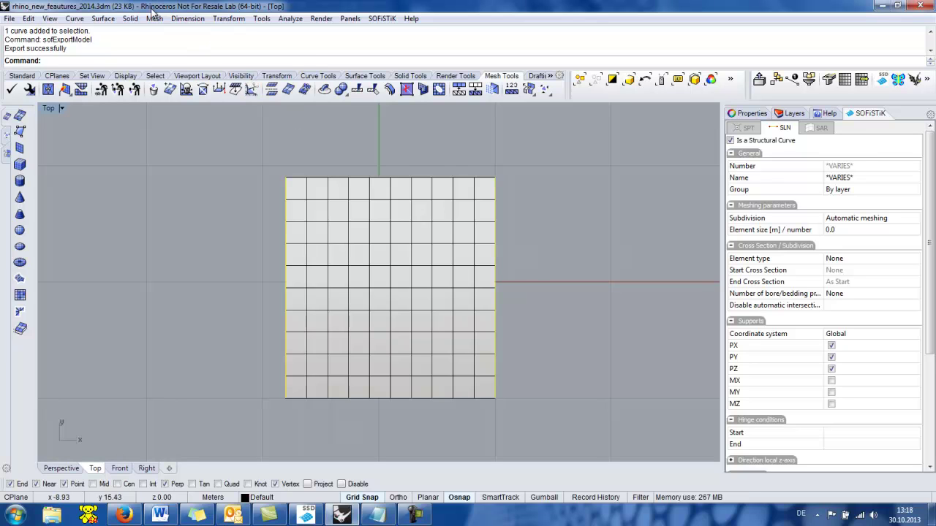
Create a 3-point plane from the plate's top-right corner, extending right and down below the plate.
{"action": "left_click", "coordinate": [103, 18]}
{"action": "mouse_move", "coordinate": [115, 34]}
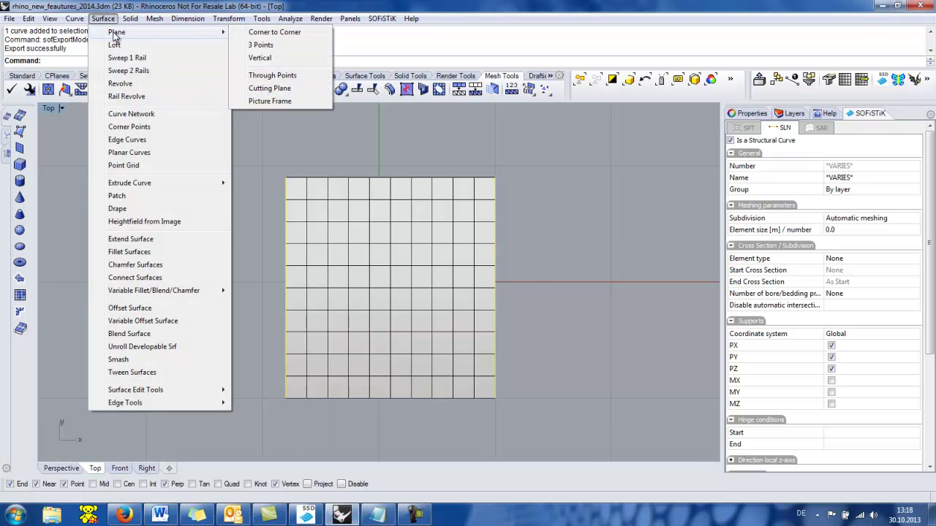
{"action": "left_click", "coordinate": [266, 46]}
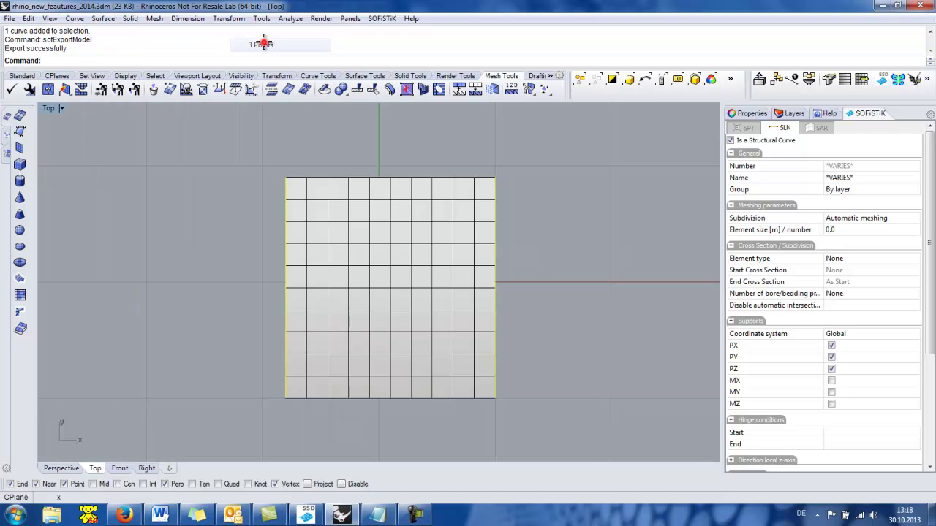
{"action": "left_click", "coordinate": [495, 178]}
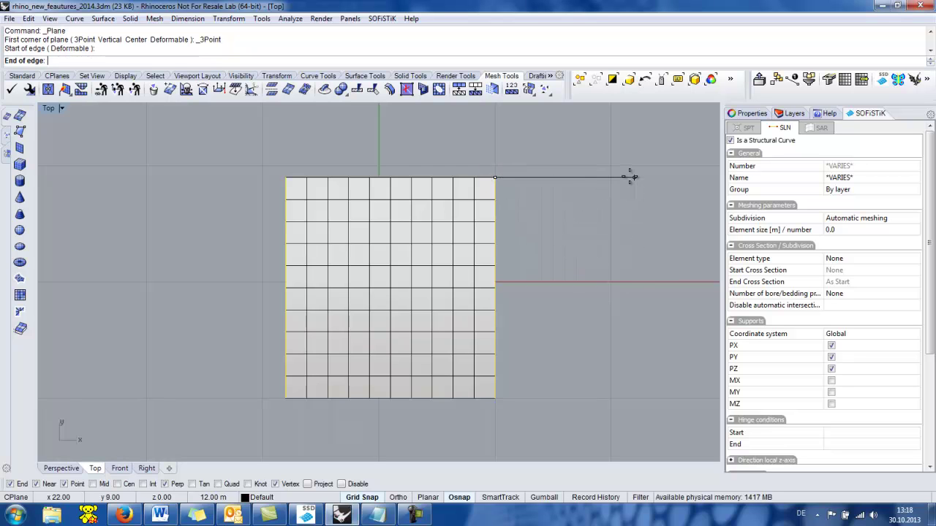
{"action": "left_click", "coordinate": [630, 177]}
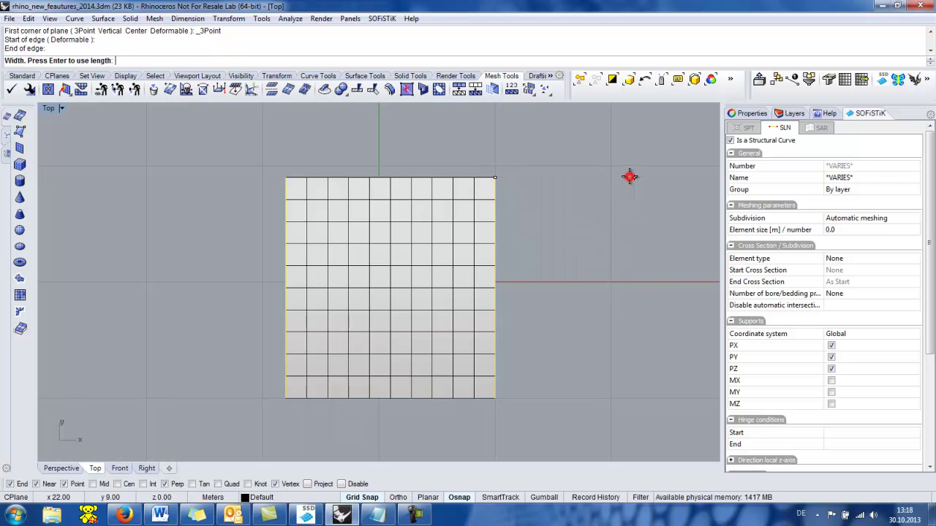
{"action": "scroll", "coordinate": [618, 430], "scroll_direction": "down", "scroll_amount": 2}
{"action": "left_click", "coordinate": [625, 448]}
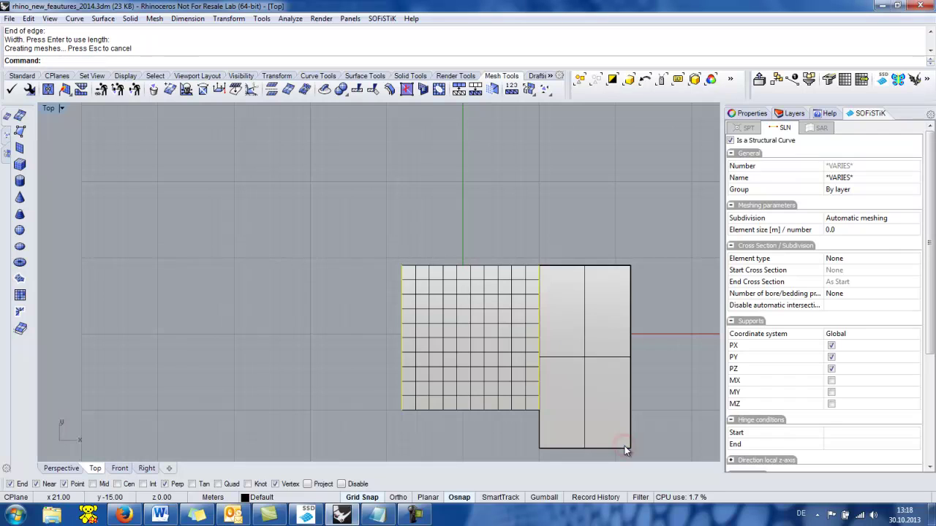
Make the new surface a structural surface with C 25/30 concrete and B 500 B reinforcement.
{"action": "left_click", "coordinate": [629, 408]}
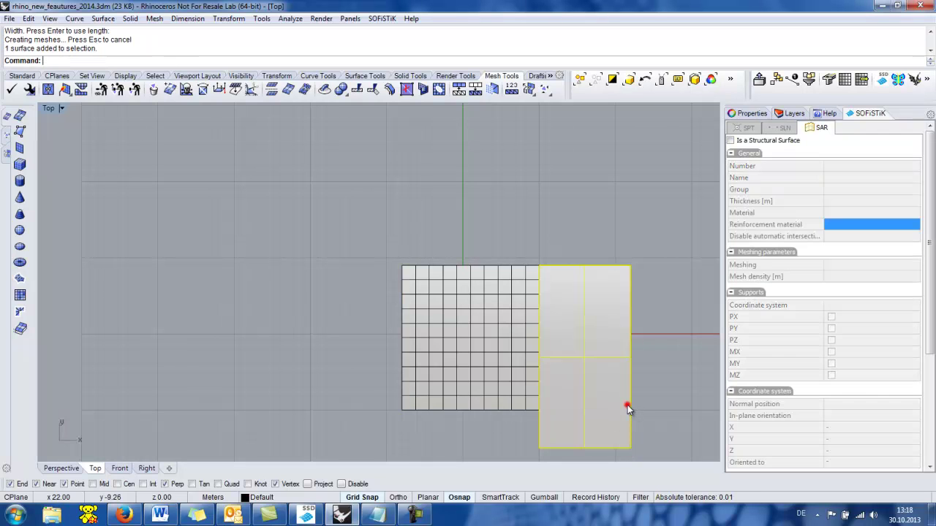
{"action": "left_click", "coordinate": [731, 140]}
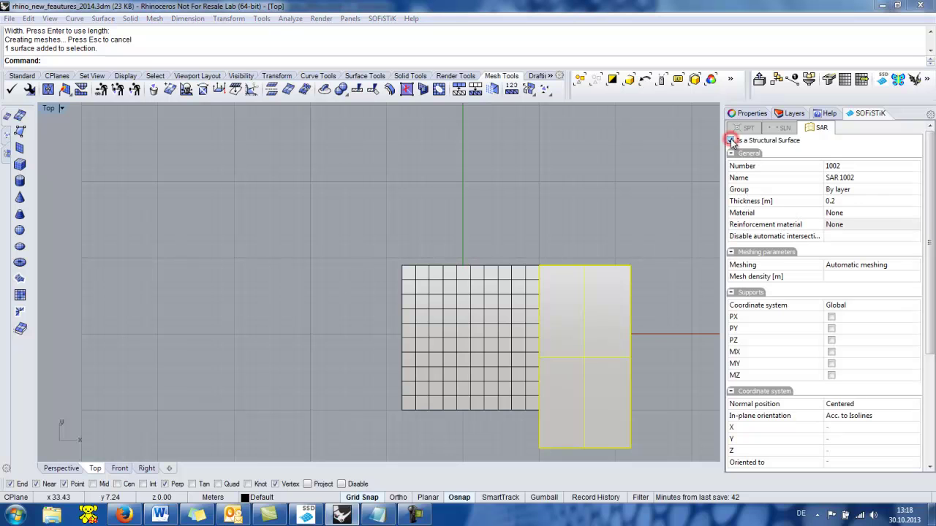
{"action": "left_click", "coordinate": [865, 213]}
{"action": "left_click", "coordinate": [915, 213]}
{"action": "left_click", "coordinate": [871, 222]}
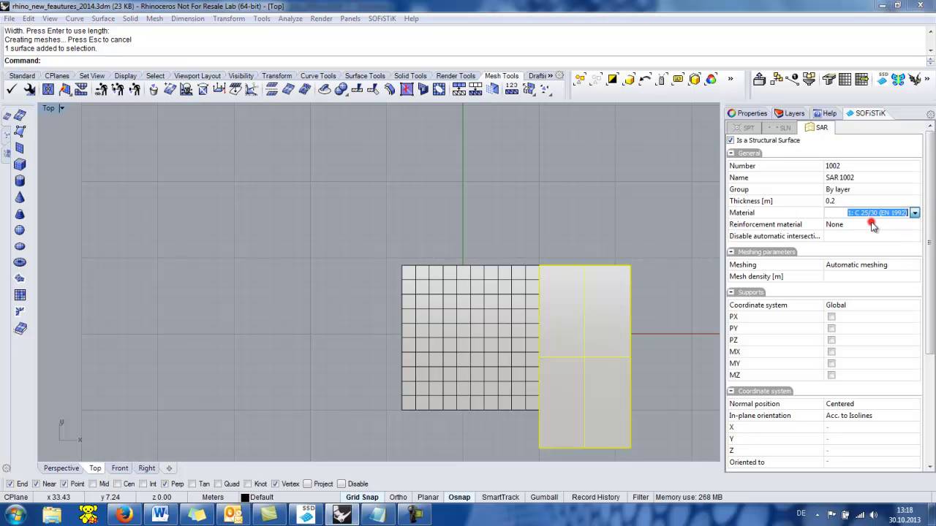
{"action": "left_click", "coordinate": [899, 226]}
{"action": "left_click", "coordinate": [915, 225]}
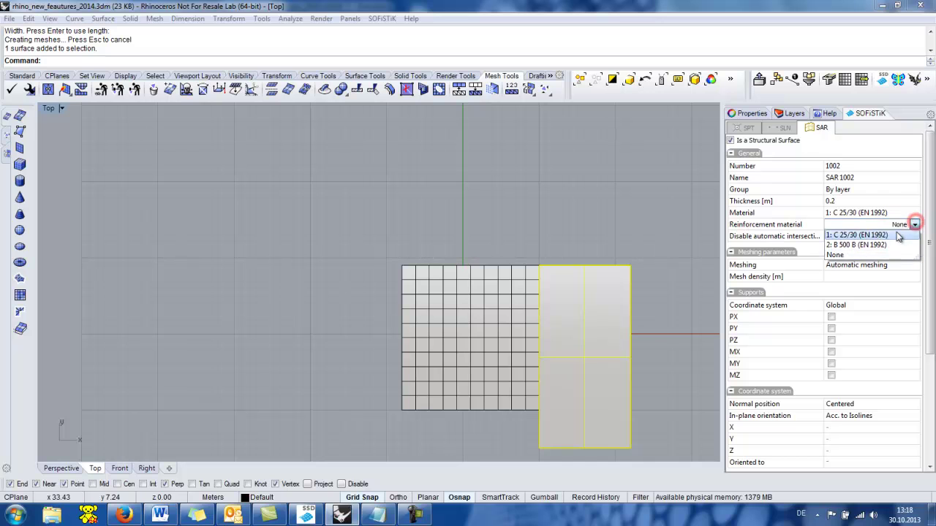
{"action": "left_click", "coordinate": [887, 245]}
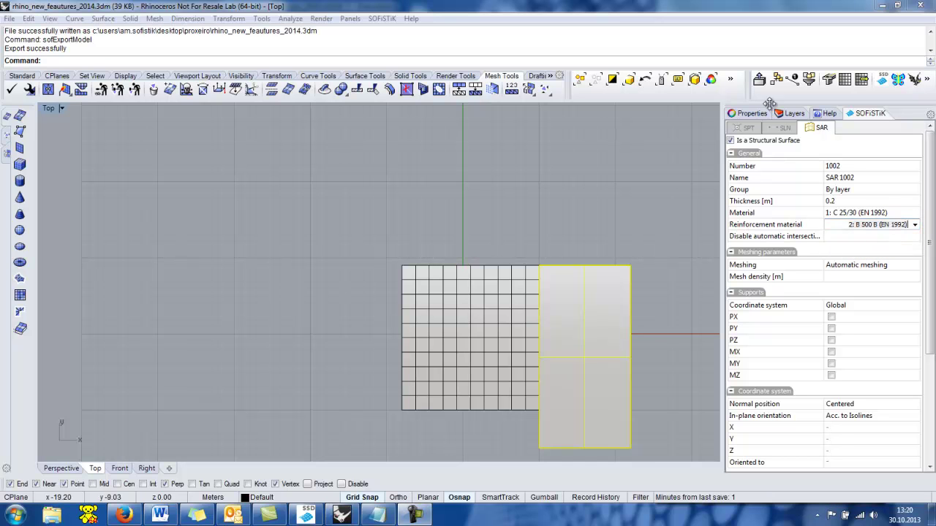
Export the entire system to SOFiSTiK and run the calculation.
{"action": "left_click", "coordinate": [763, 82]}
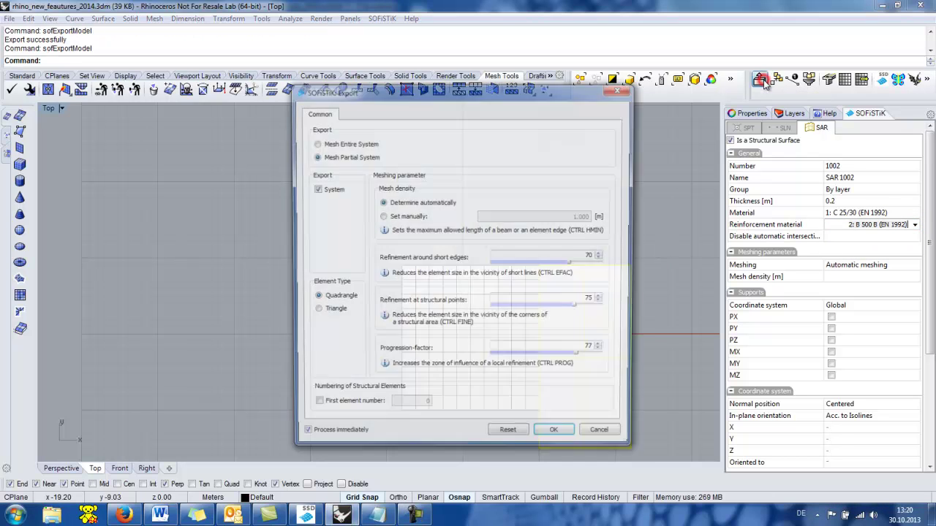
{"action": "left_click", "coordinate": [314, 143]}
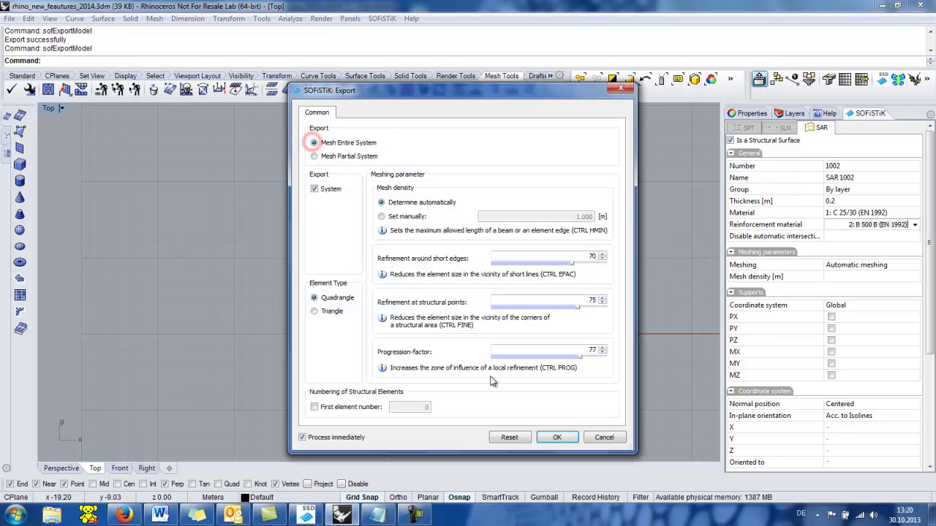
{"action": "left_click", "coordinate": [557, 437]}
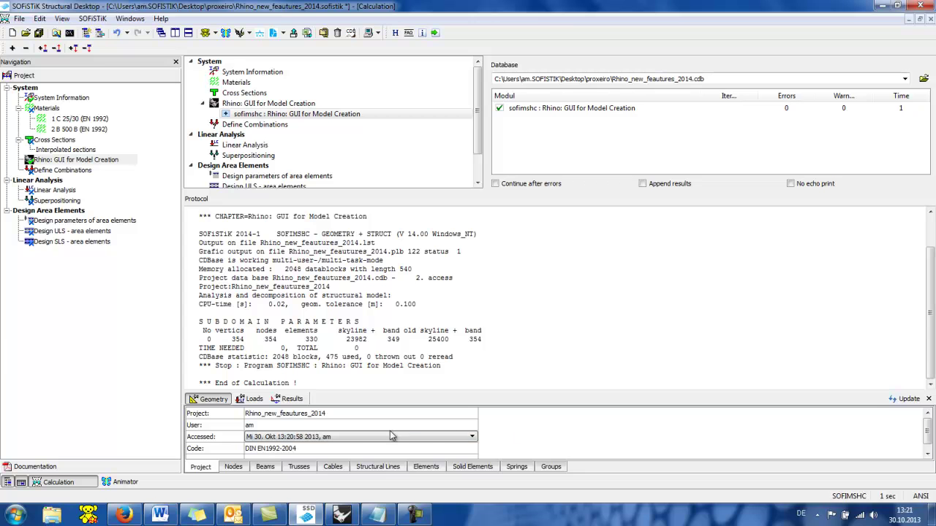
Orbit the 330-element model in Animator, reset to standard 3D parallel view, then return to Rhino.
{"action": "left_click", "coordinate": [124, 482]}
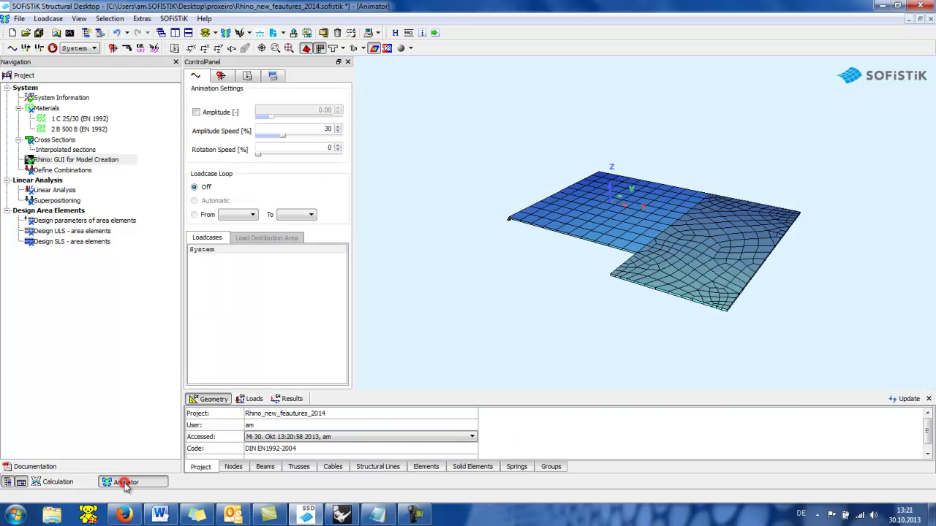
{"action": "mouse_move", "coordinate": [583, 292]}
{"action": "left_mouse_down"}
{"action": "mouse_move", "coordinate": [589, 280]}
{"action": "mouse_move", "coordinate": [591, 291]}
{"action": "left_mouse_up"}
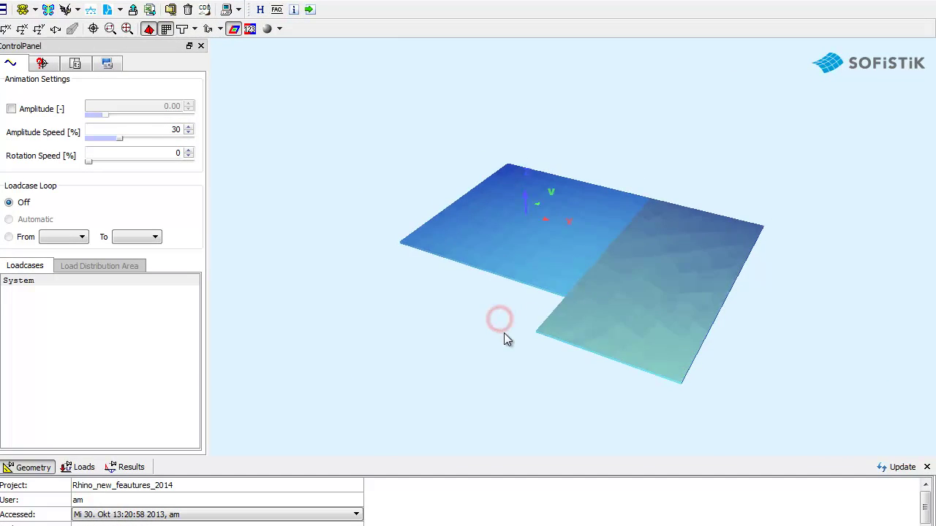
{"action": "left_click_drag", "start_coordinate": [508, 337], "coordinate": [558, 348]}
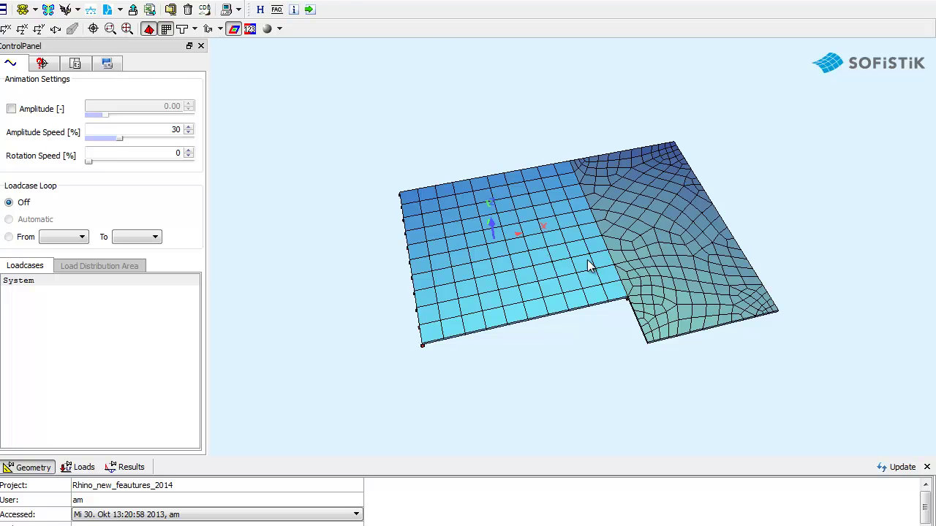
{"action": "left_click", "coordinate": [55, 29]}
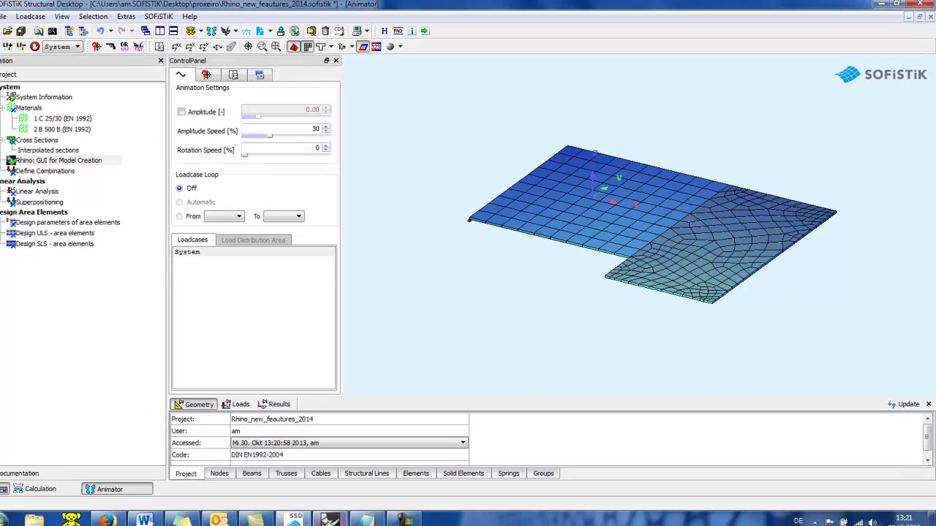
{"action": "mouse_move", "coordinate": [342, 516]}
{"action": "left_click", "coordinate": [362, 470]}
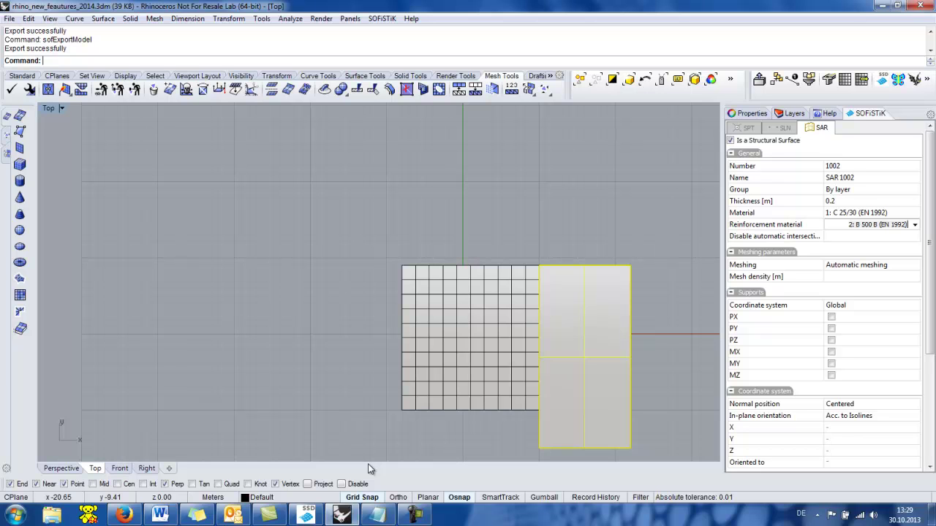
Draw the first two small square 3DFace mesh faces above the plate.
{"action": "left_click", "coordinate": [156, 20]}
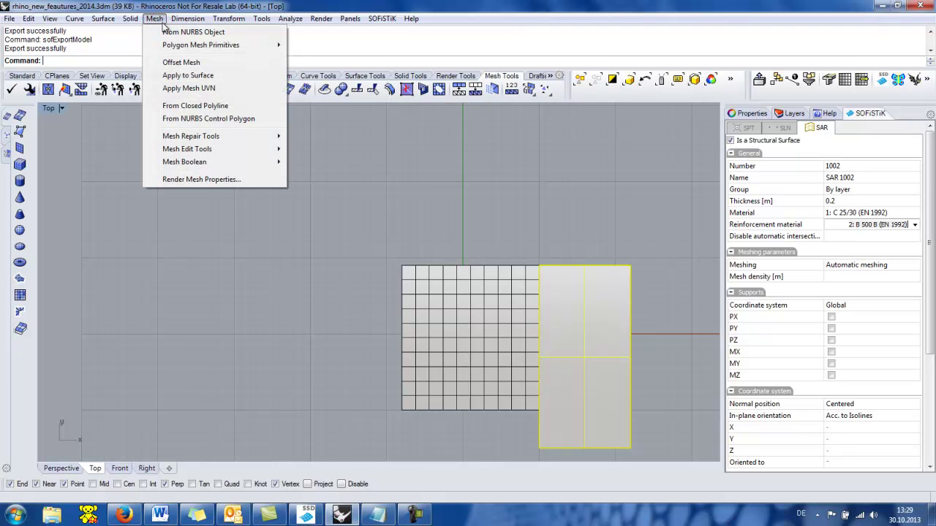
{"action": "mouse_move", "coordinate": [175, 48]}
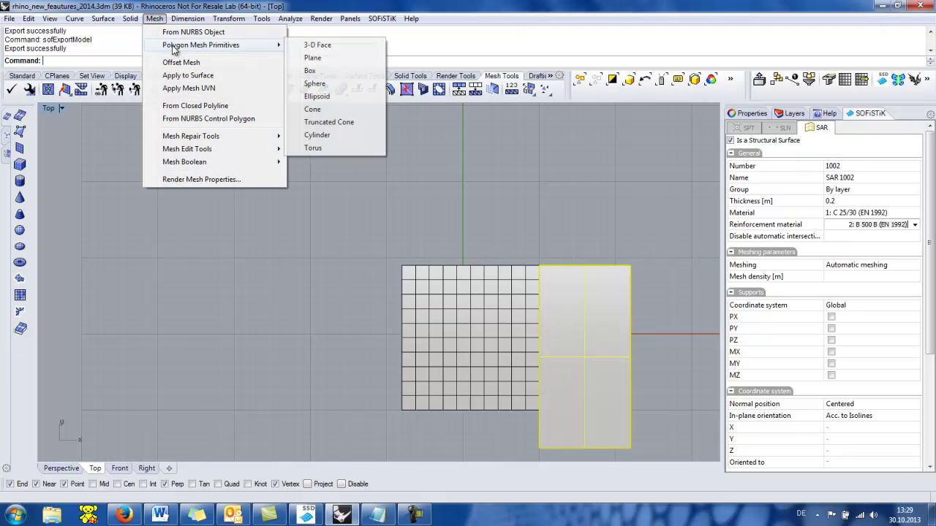
{"action": "left_click", "coordinate": [313, 47]}
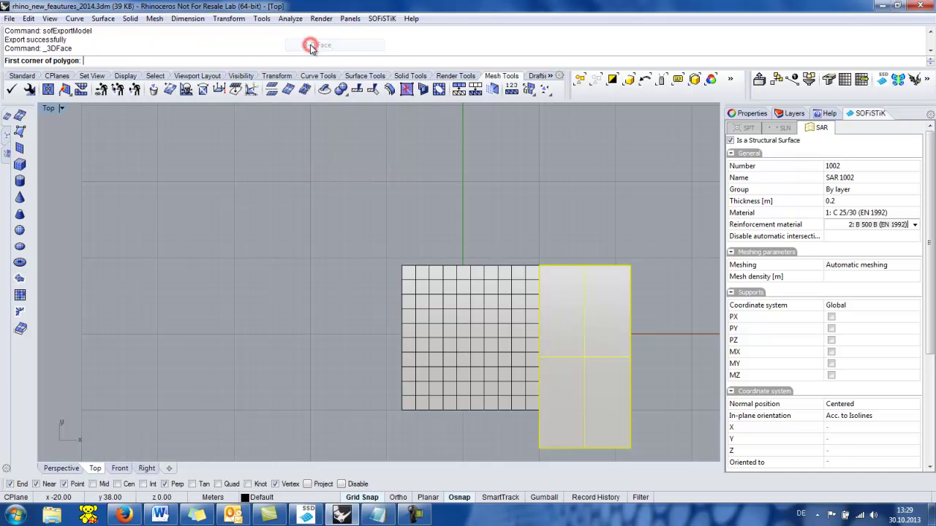
{"action": "left_click", "coordinate": [510, 243]}
{"action": "left_click", "coordinate": [516, 245]}
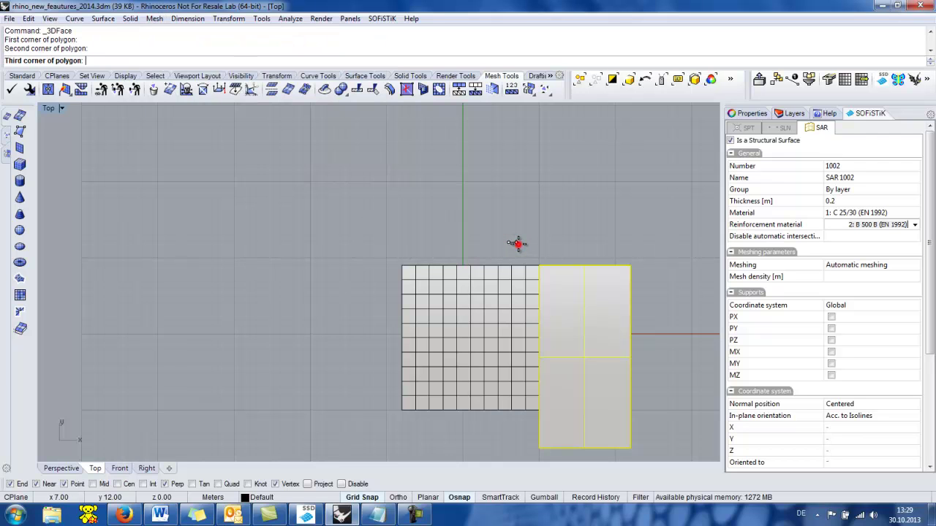
{"action": "left_click", "coordinate": [515, 247]}
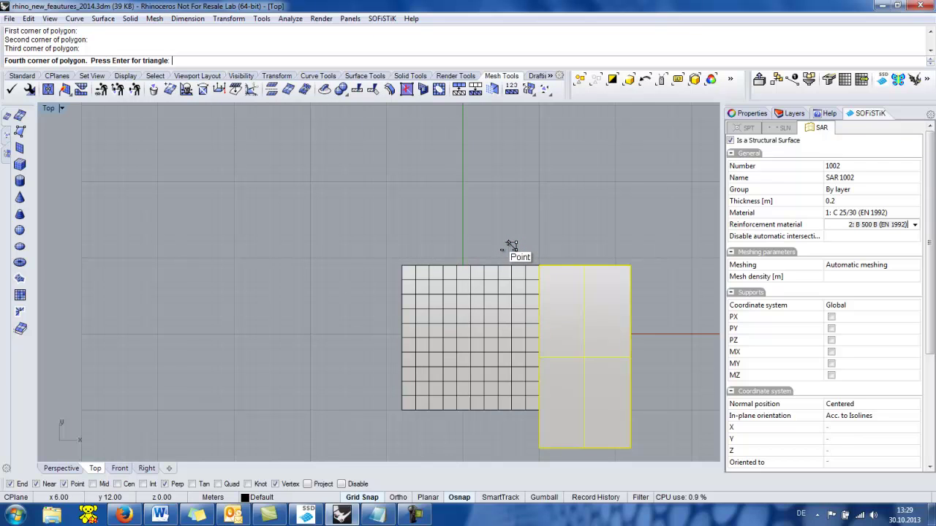
{"action": "scroll", "coordinate": [509, 248], "scroll_direction": "up", "scroll_amount": 3}
{"action": "left_click", "coordinate": [509, 250]}
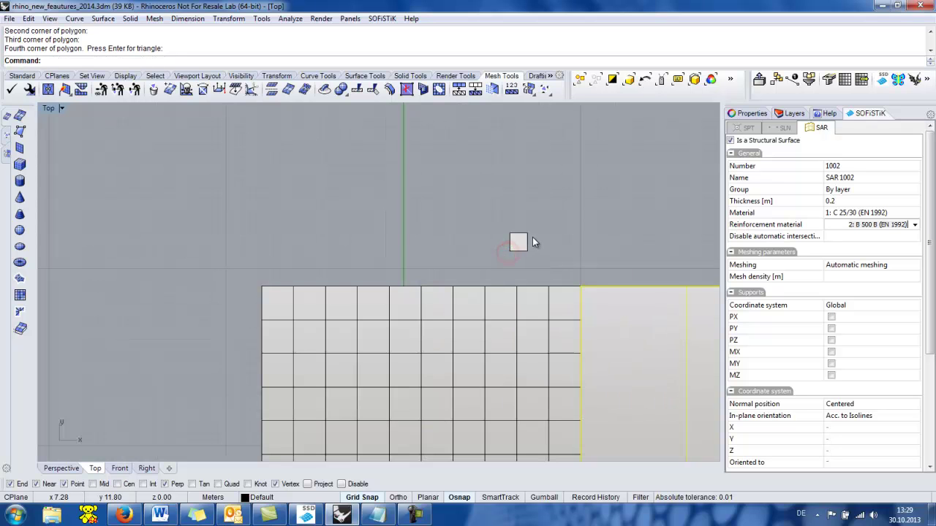
{"action": "key", "text": "Return"}
{"action": "left_click", "coordinate": [528, 234]}
{"action": "left_click", "coordinate": [545, 234]}
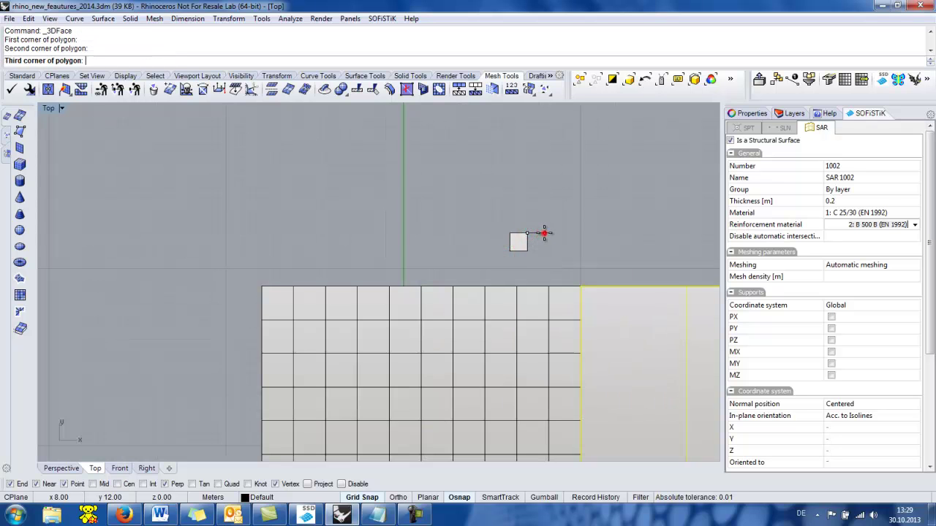
{"action": "left_click", "coordinate": [544, 250]}
{"action": "left_click", "coordinate": [528, 251]}
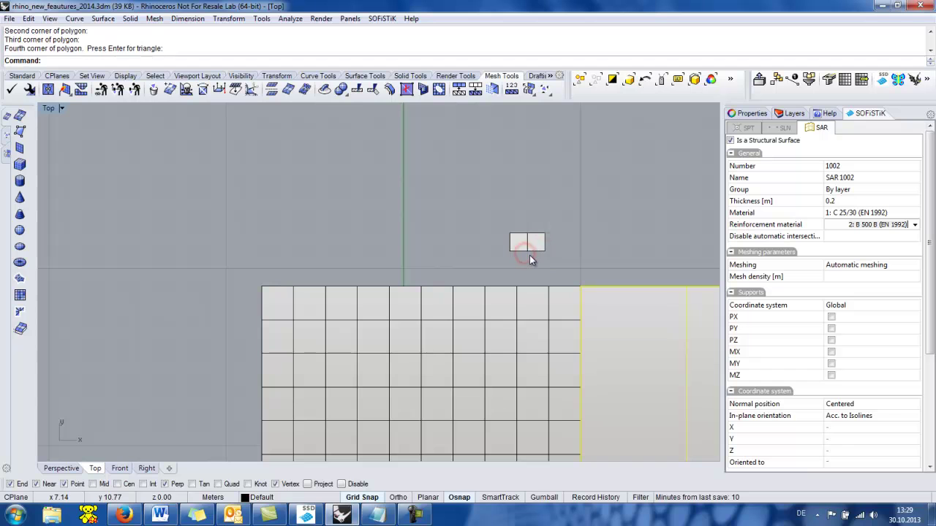
Draw the two lower faces to complete the 2×2 square of mesh faces.
{"action": "key", "text": "Return"}
{"action": "left_click", "coordinate": [527, 251]}
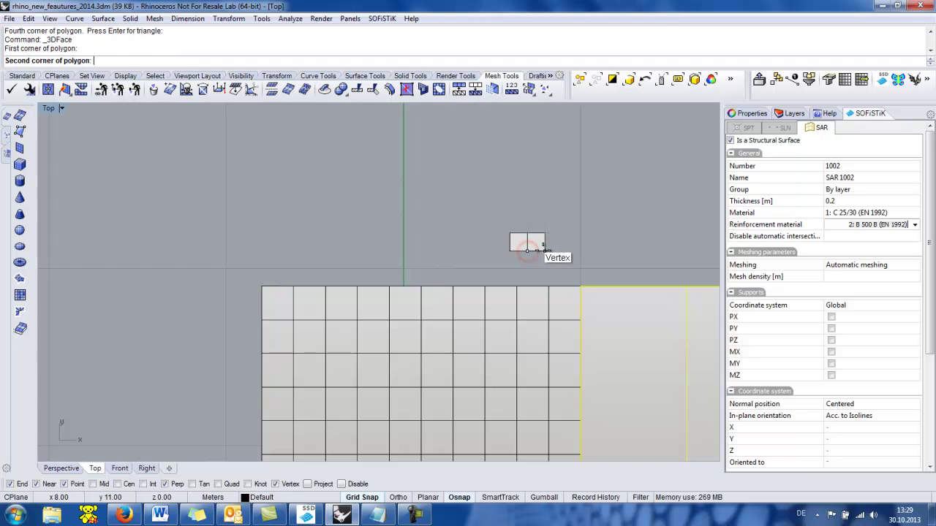
{"action": "left_click", "coordinate": [544, 251]}
{"action": "left_click", "coordinate": [544, 268]}
{"action": "left_click", "coordinate": [527, 268]}
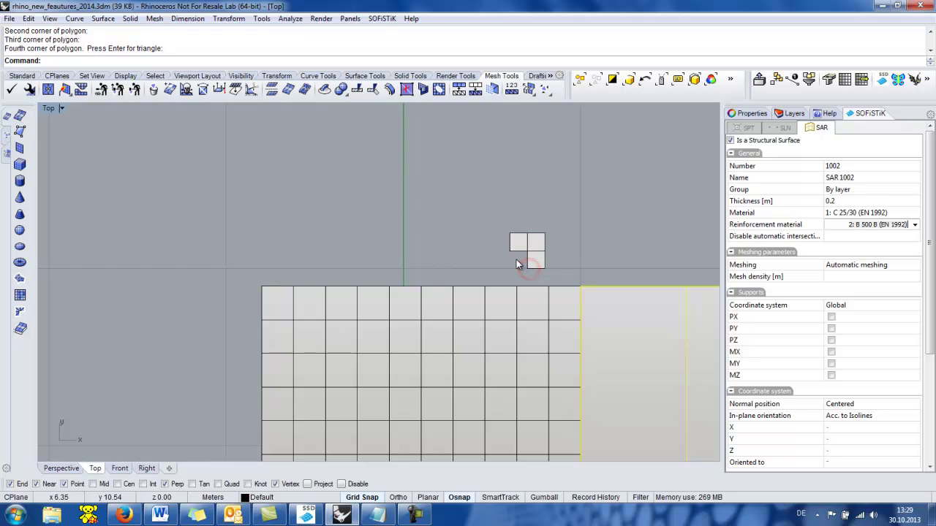
{"action": "key", "text": "Return"}
{"action": "left_click", "coordinate": [510, 251]}
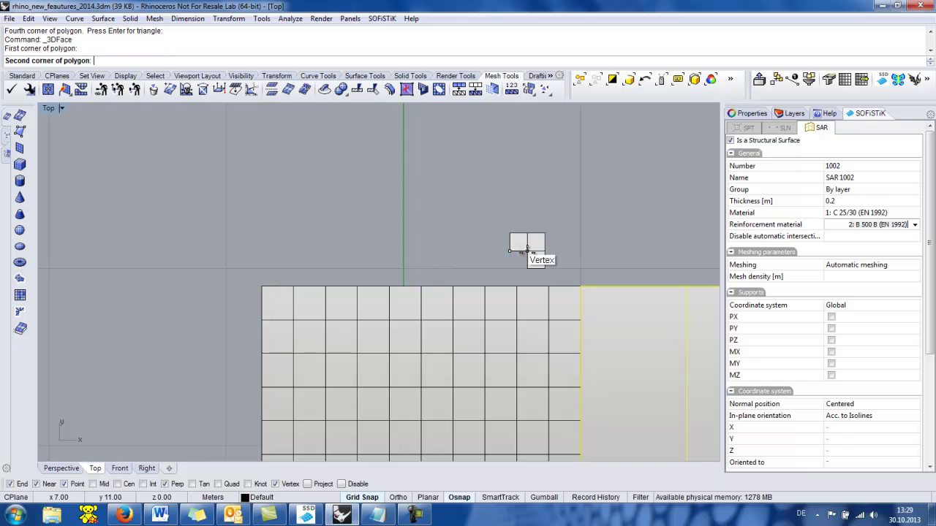
{"action": "left_click", "coordinate": [527, 268]}
{"action": "left_click", "coordinate": [526, 252]}
{"action": "left_click", "coordinate": [511, 268]}
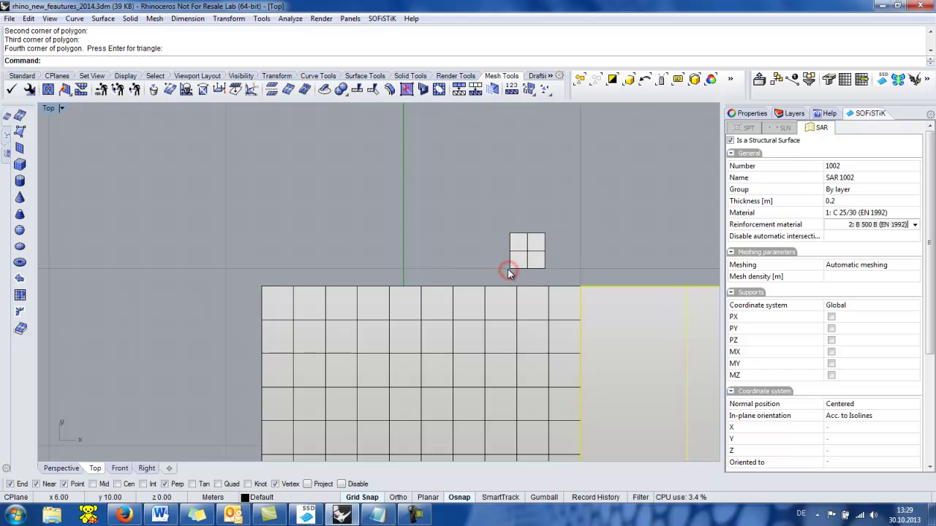
Window-select the four small faces and join them into one mesh.
{"action": "left_click_drag", "start_coordinate": [497, 222], "coordinate": [557, 278]}
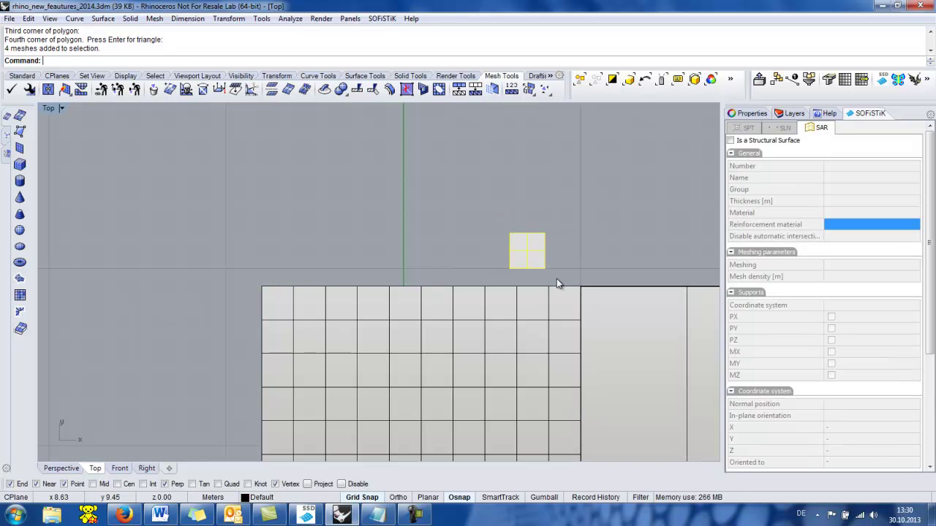
{"action": "left_click", "coordinate": [32, 76]}
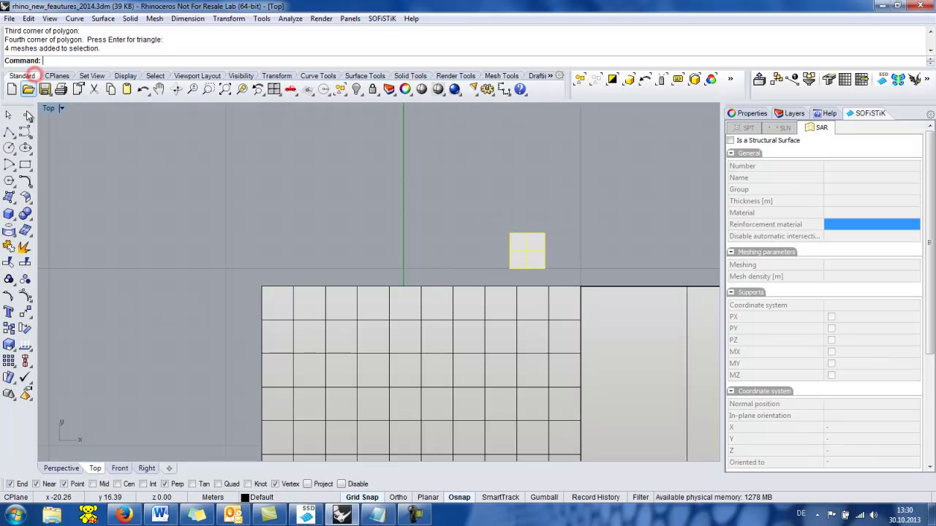
{"action": "left_click", "coordinate": [9, 248]}
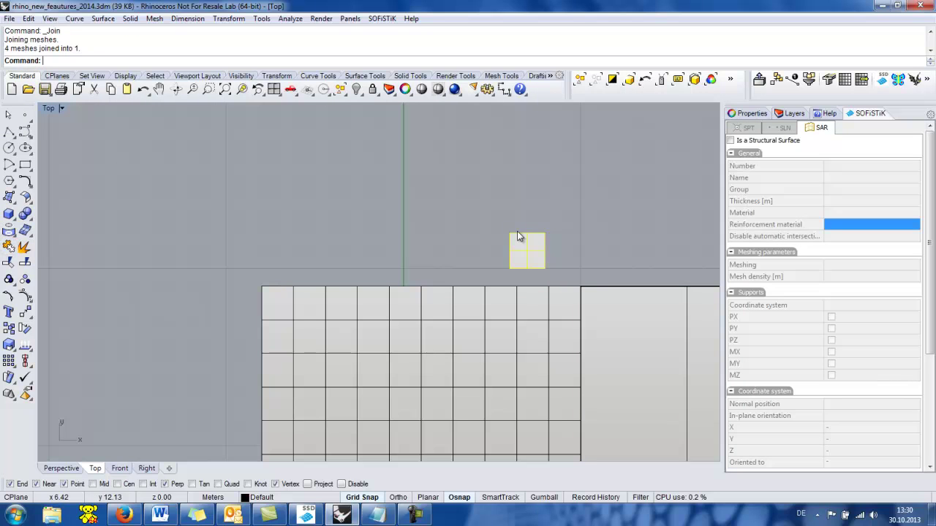
Drag the joined 2×2 mesh by its vertex onto surface SAR 1002 near its centre.
{"action": "scroll", "coordinate": [382, 201], "scroll_direction": "down", "scroll_amount": 3}
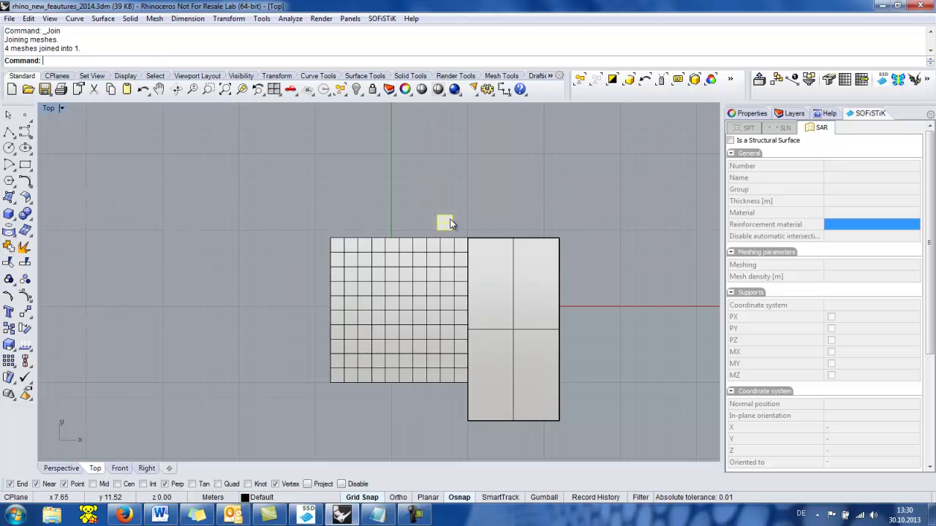
{"action": "left_click_drag", "start_coordinate": [450, 220], "coordinate": [497, 296]}
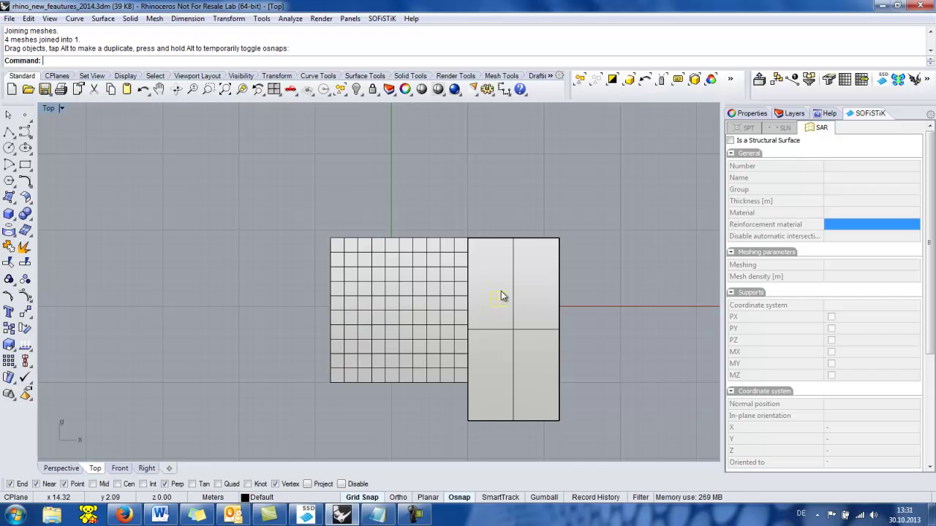
{"action": "left_click", "coordinate": [501, 296]}
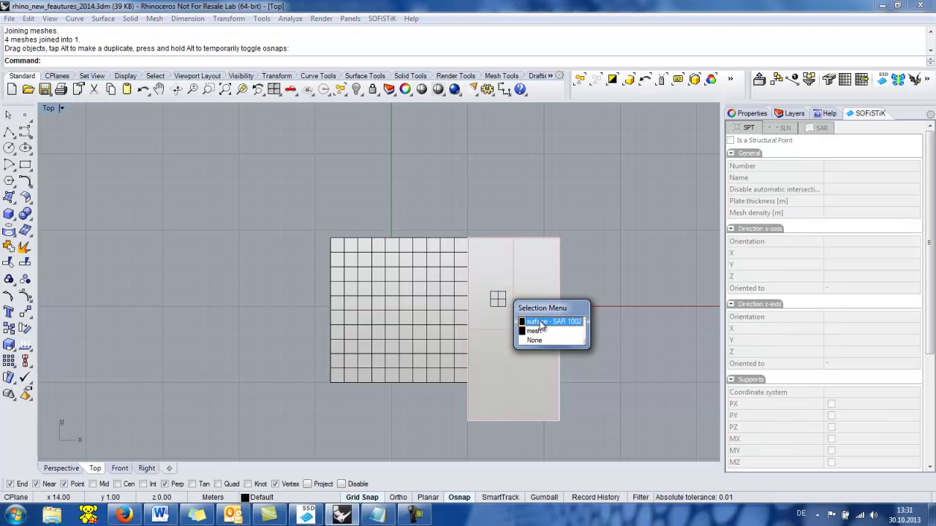
{"action": "left_click", "coordinate": [543, 331]}
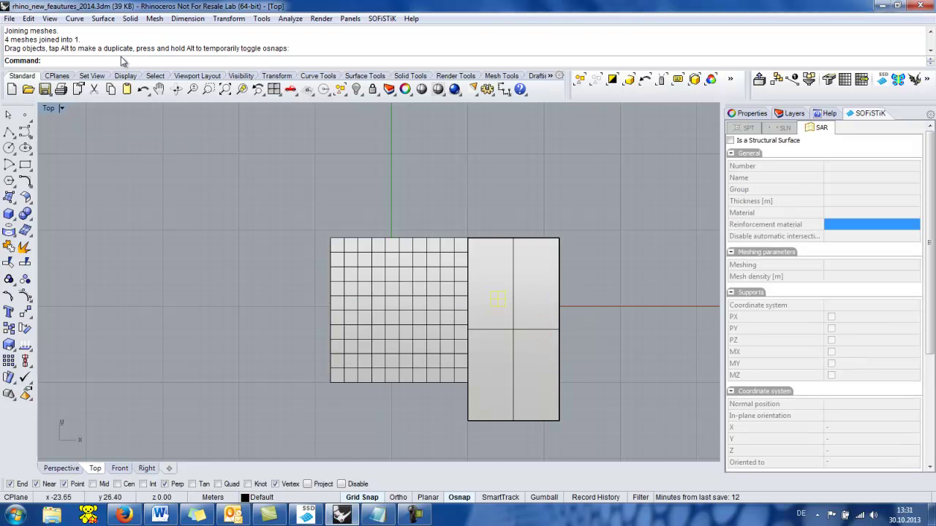
Run DupBorder to create a border curve around the small square mesh.
{"action": "type", "text": "Du"}
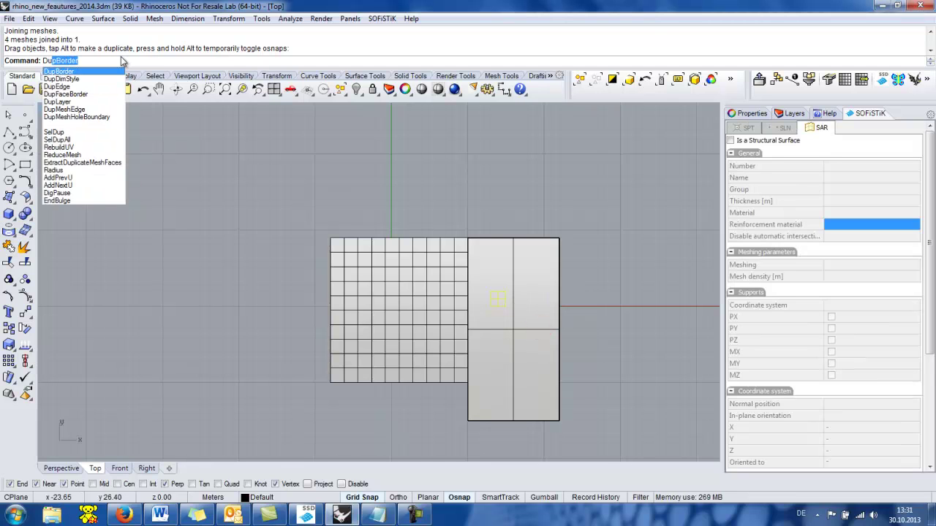
{"action": "key", "text": "Return"}
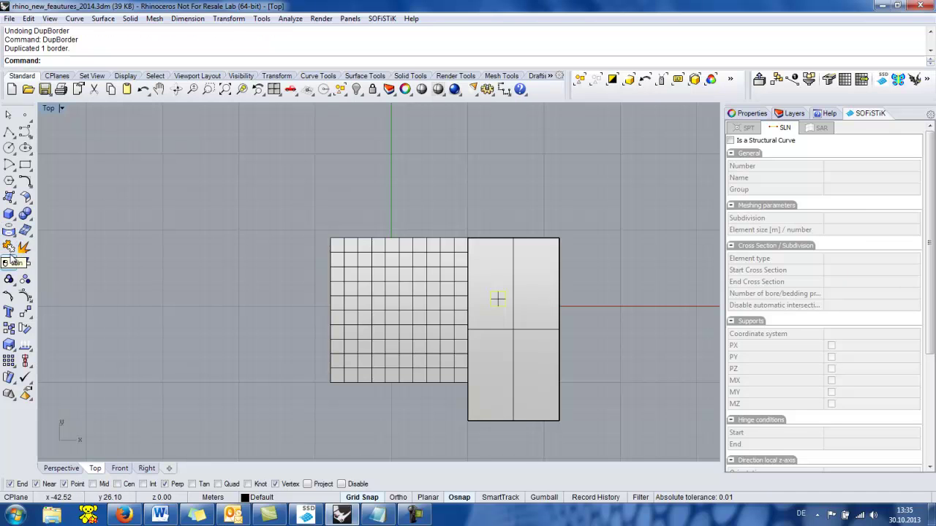
Trim SAR 1002 inside the square's border curve, then select the small mesh.
{"action": "left_click", "coordinate": [11, 264]}
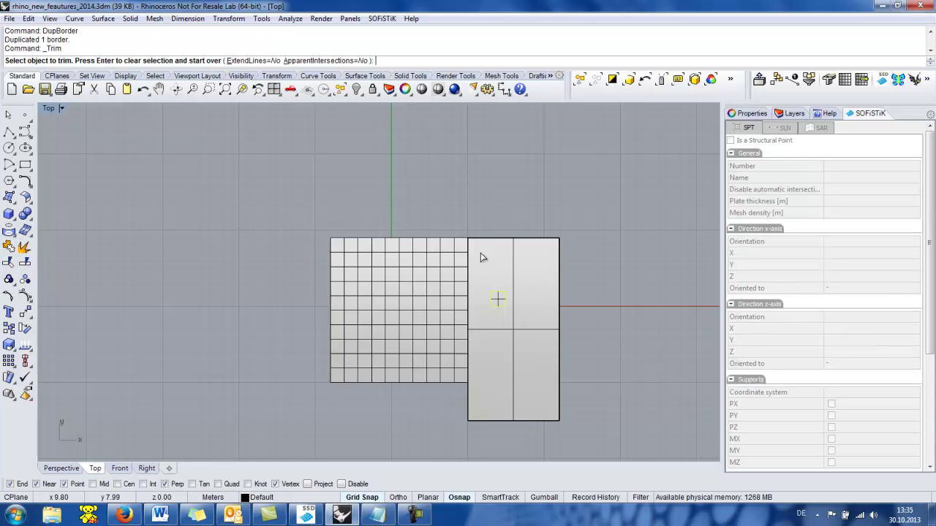
{"action": "left_click", "coordinate": [501, 298]}
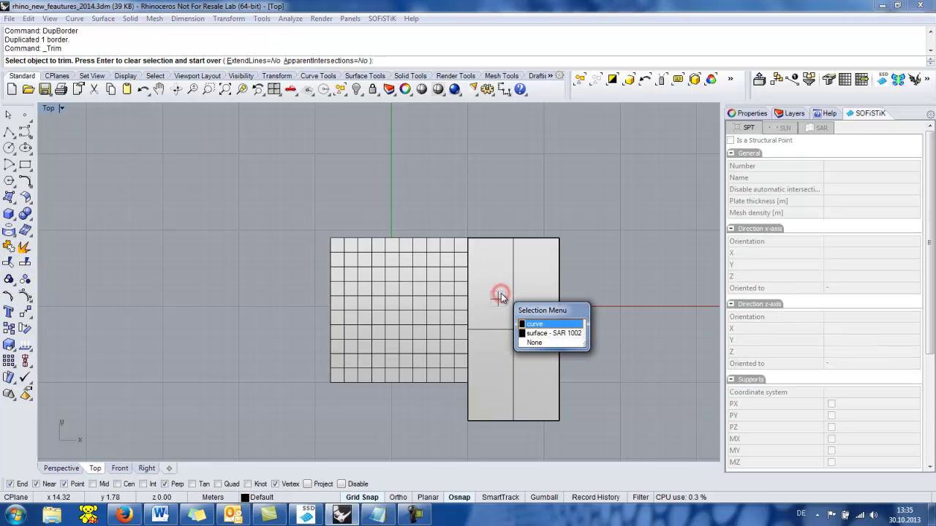
{"action": "left_click", "coordinate": [536, 323]}
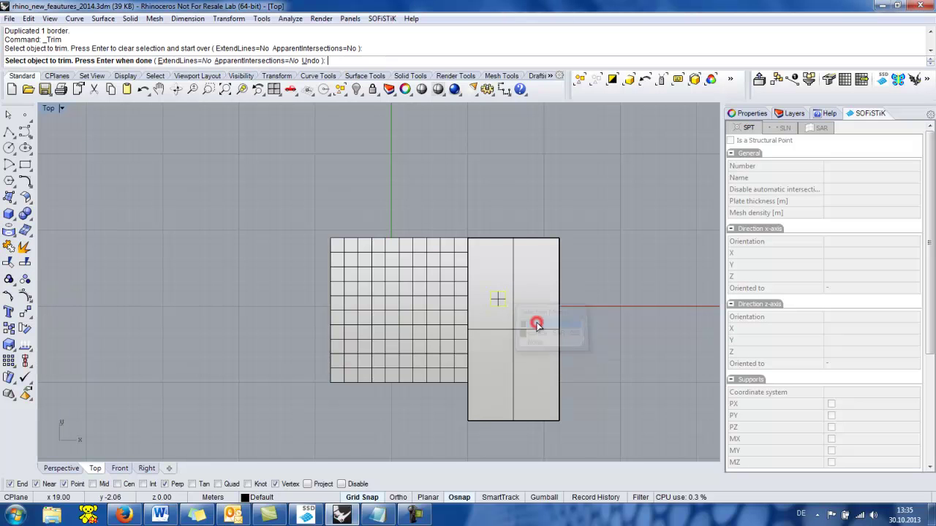
{"action": "left_click", "coordinate": [500, 299]}
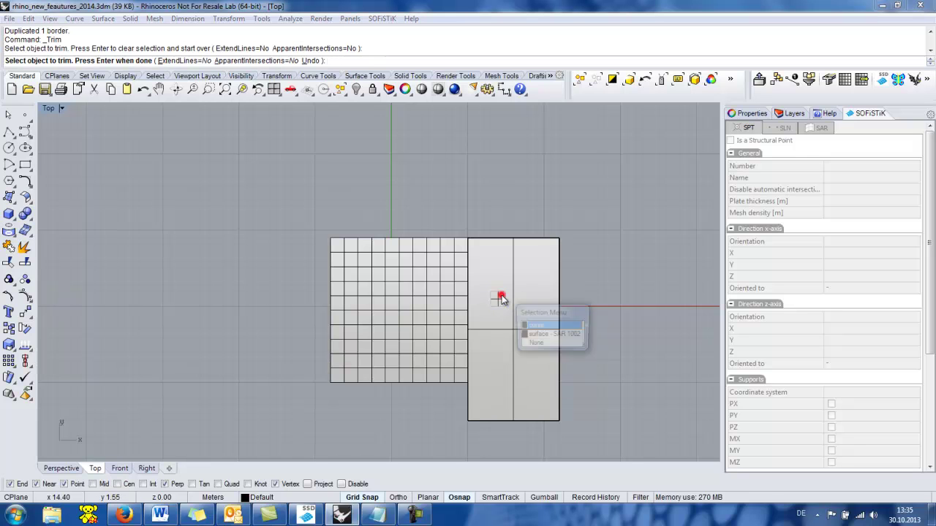
{"action": "left_click", "coordinate": [536, 335]}
{"action": "key", "text": "Return"}
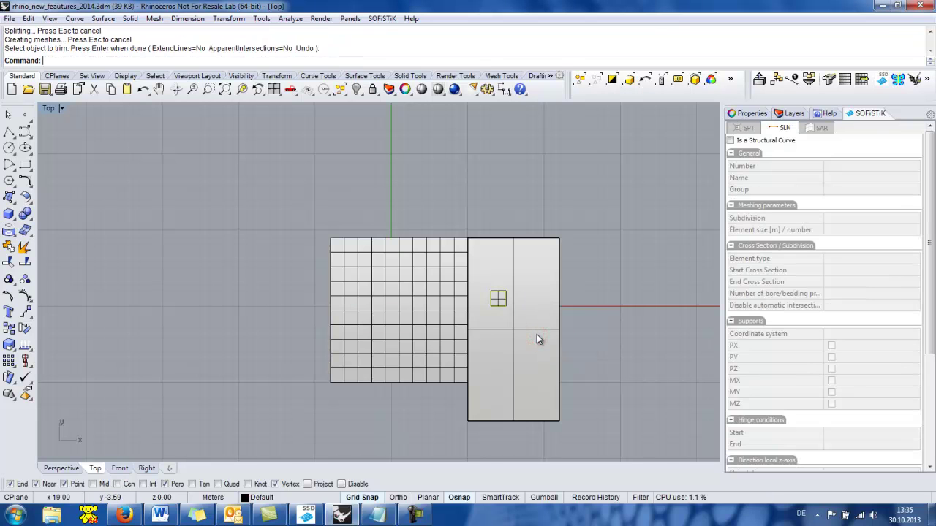
{"action": "left_click", "coordinate": [499, 298]}
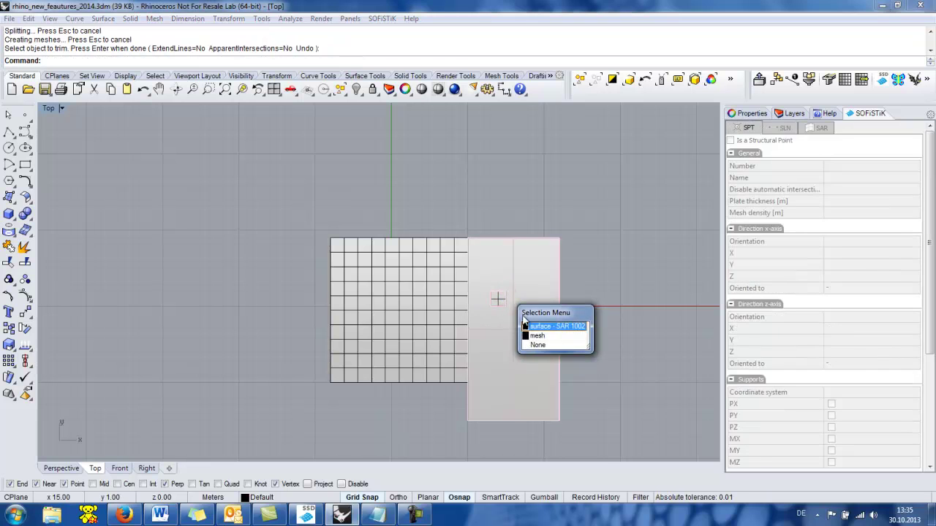
{"action": "left_click", "coordinate": [537, 336]}
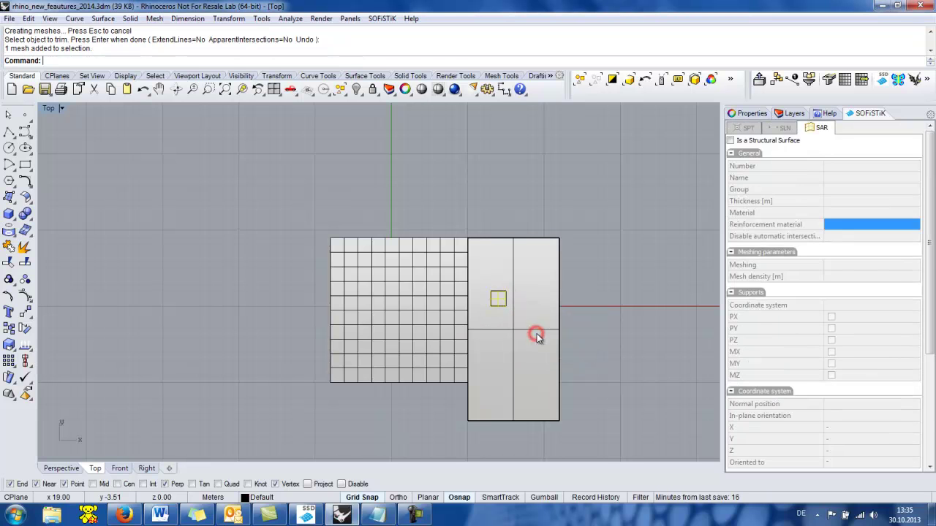
Make the small mesh structural surface SAR 1005 and export the model to SOFiSTiK.
{"action": "left_click", "coordinate": [730, 142]}
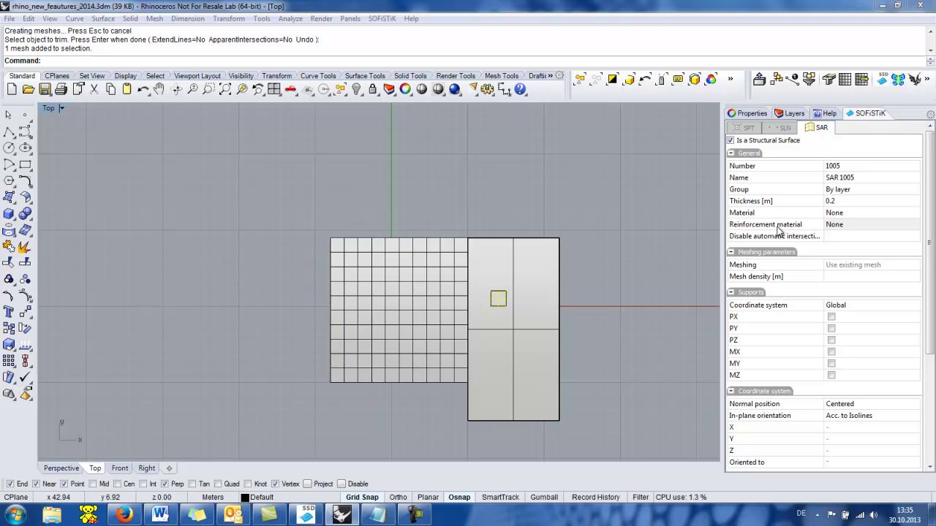
{"action": "left_click", "coordinate": [761, 82]}
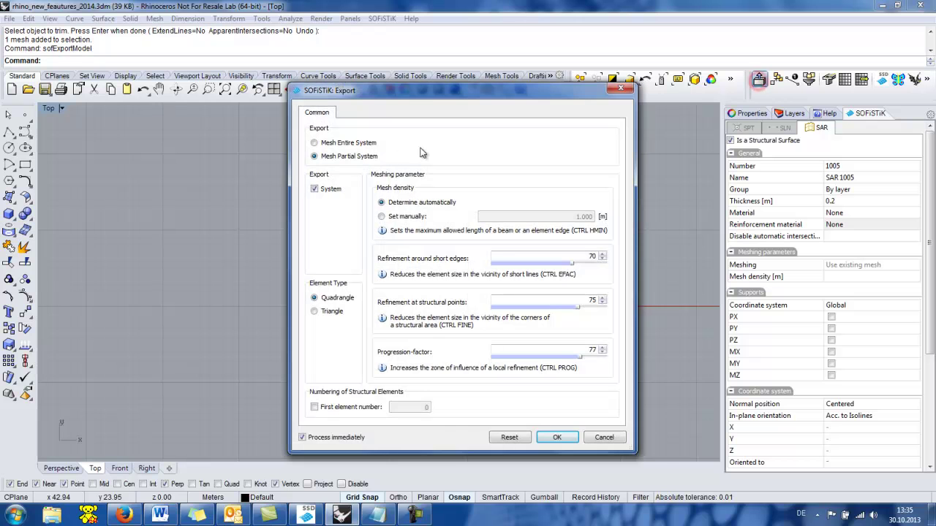
{"action": "left_click", "coordinate": [557, 438]}
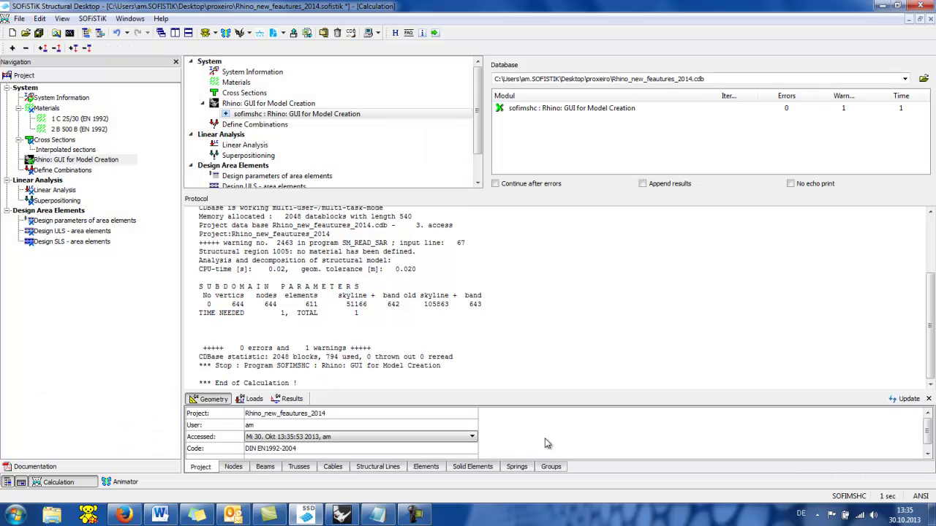
Inspect the calculated plate meshes in Animator from orbited, side and isometric views, then return to Rhino.
{"action": "left_click", "coordinate": [121, 483]}
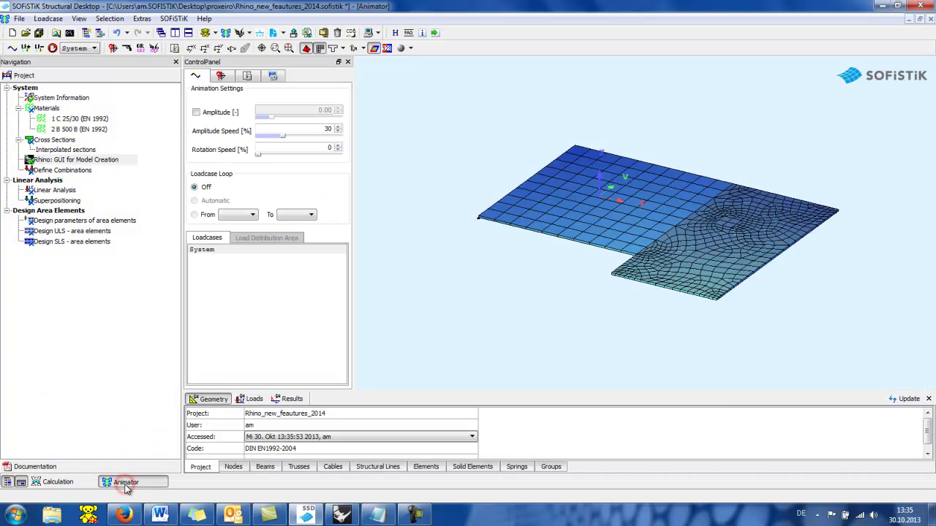
{"action": "left_click_drag", "start_coordinate": [593, 278], "coordinate": [613, 316]}
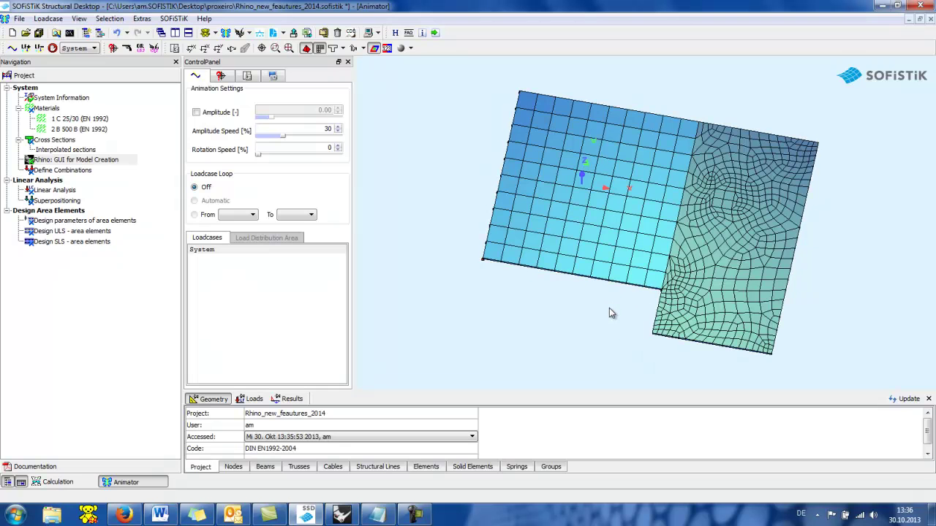
{"action": "scroll", "coordinate": [727, 192], "scroll_direction": "up", "scroll_amount": 5}
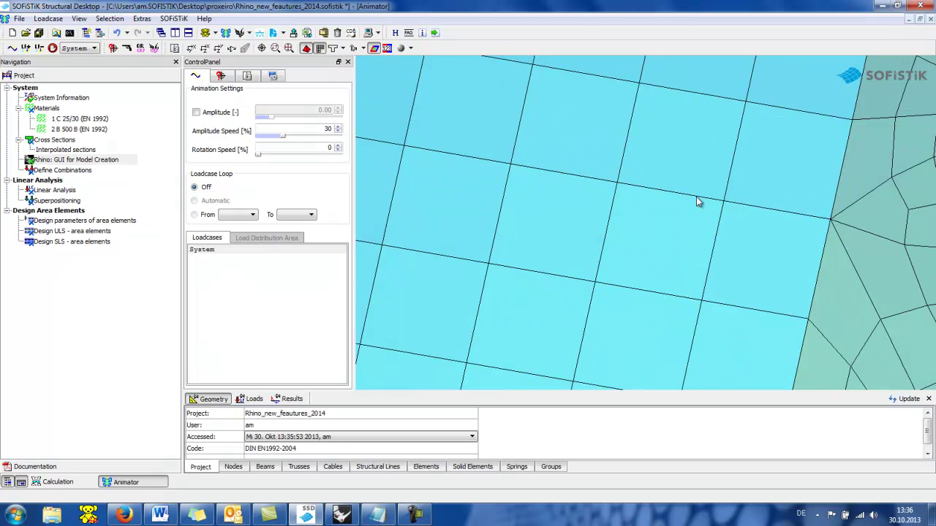
{"action": "scroll", "coordinate": [662, 209], "scroll_direction": "down", "scroll_amount": 3}
{"action": "left_click_drag", "start_coordinate": [663, 209], "coordinate": [747, 198]}
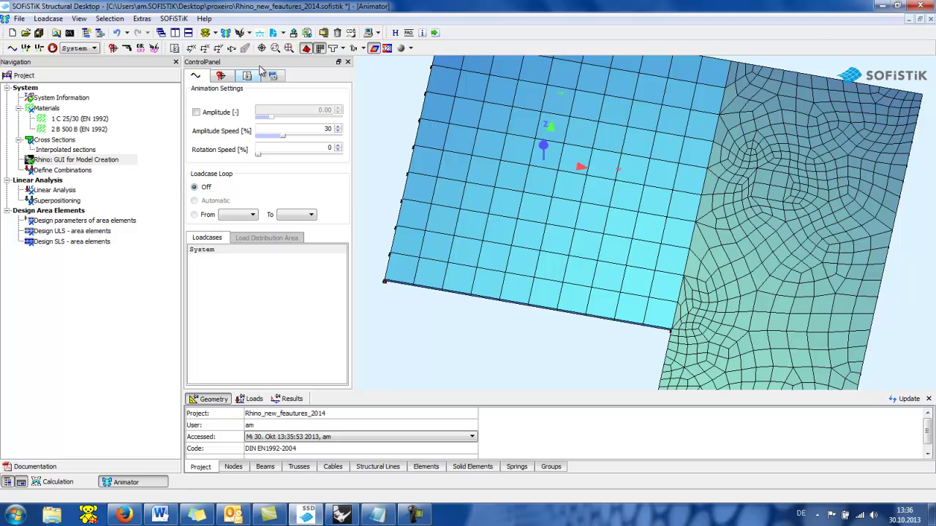
{"action": "left_click", "coordinate": [218, 49]}
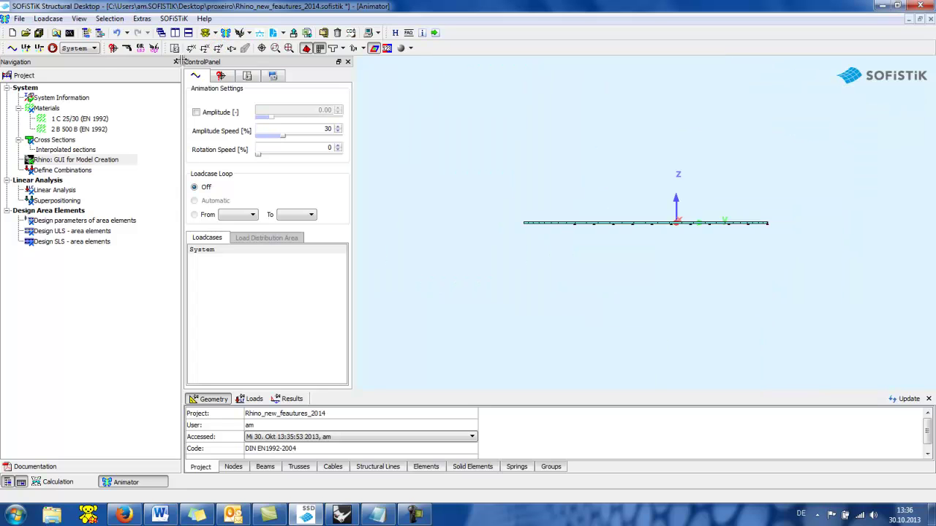
{"action": "left_click", "coordinate": [232, 48]}
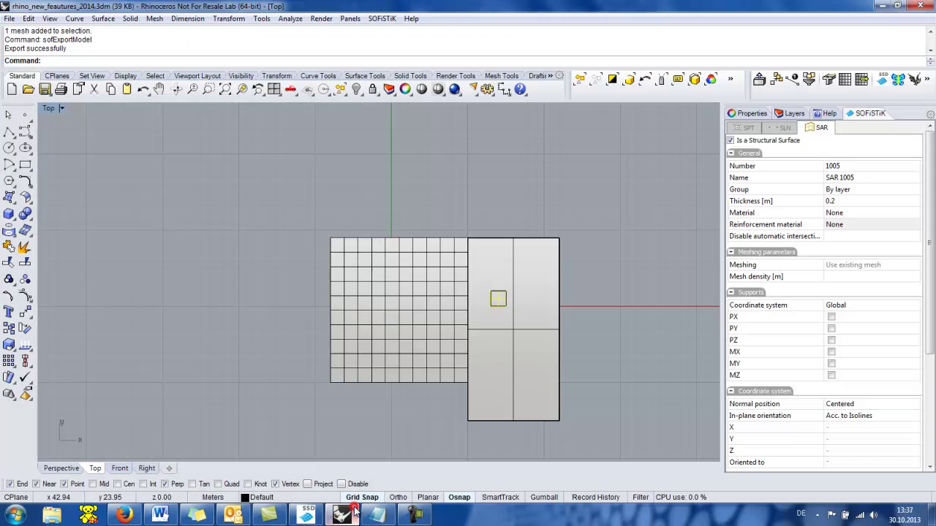
{"action": "left_click", "coordinate": [344, 515]}
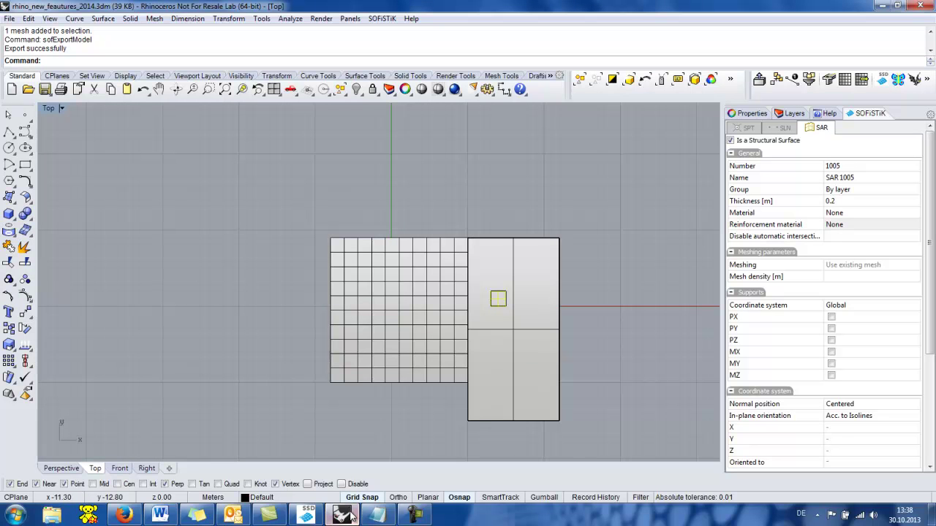
Display SAR 1002's SOFiSTiK mesh, extract its visualization mesh, and drag the surface aside.
{"action": "left_click", "coordinate": [532, 244]}
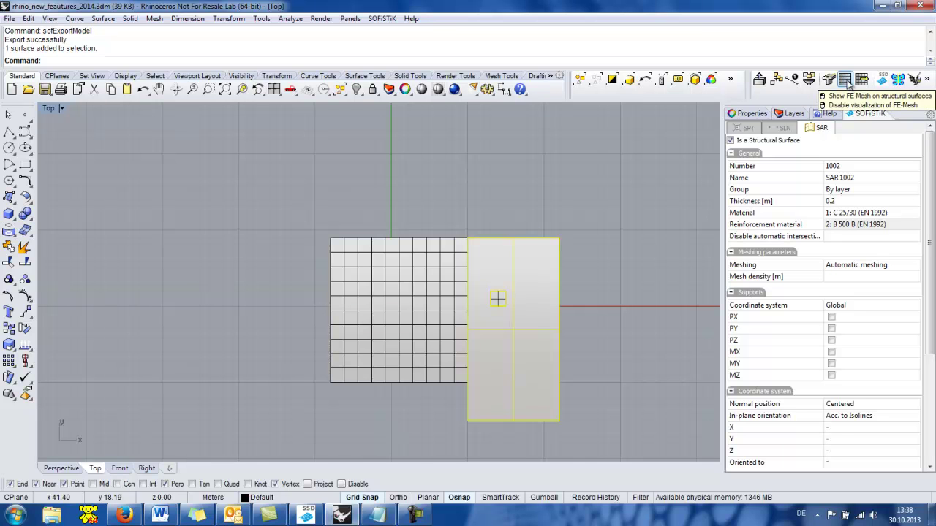
{"action": "left_click", "coordinate": [846, 81]}
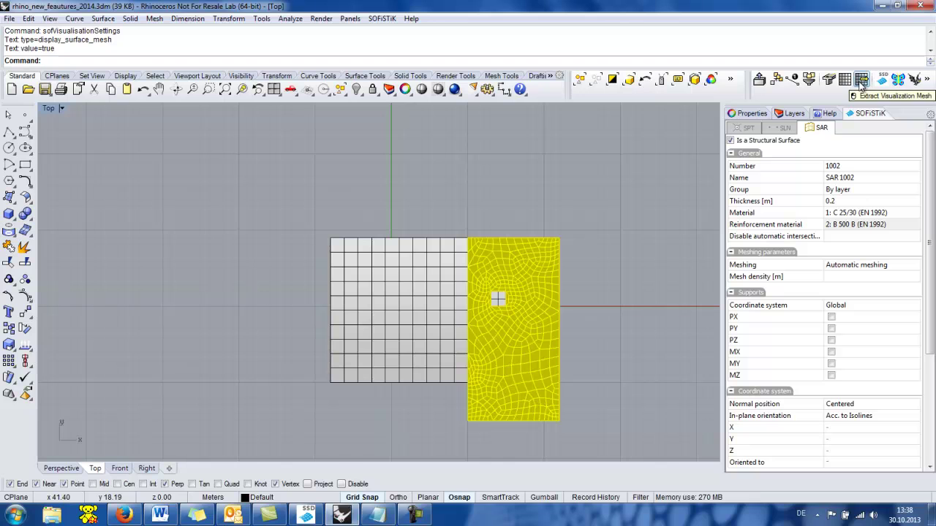
{"action": "left_click", "coordinate": [862, 80]}
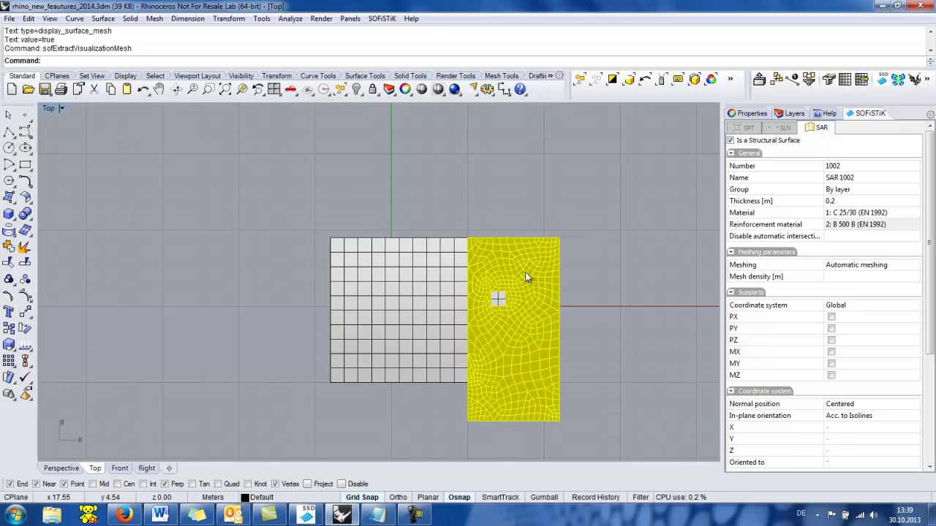
{"action": "left_click_drag", "start_coordinate": [527, 267], "coordinate": [656, 272]}
Undo the surface drag with Edit > Undo.
{"action": "left_click", "coordinate": [28, 19]}
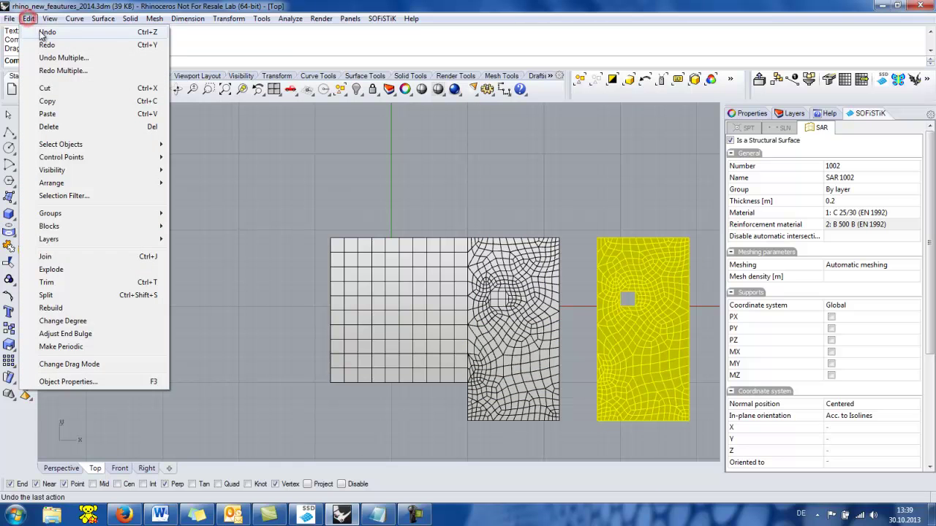
{"action": "left_click", "coordinate": [31, 31]}
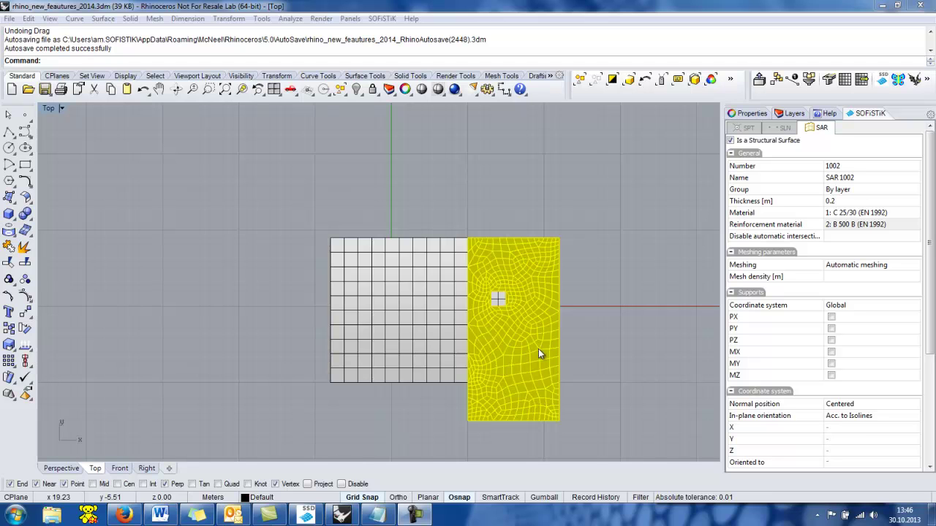
Maximize the Perspective viewport and set it to Shaded display.
{"action": "double_click", "coordinate": [44, 109]}
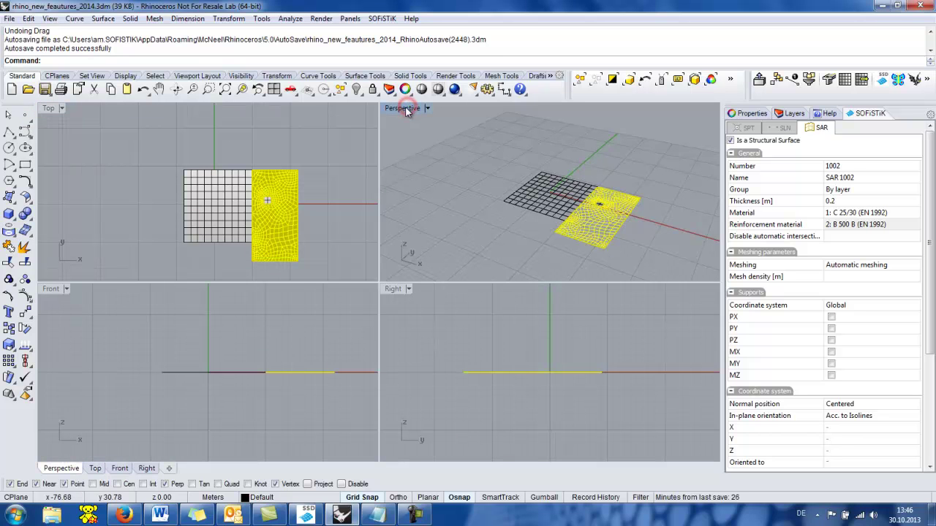
{"action": "double_click", "coordinate": [408, 109]}
{"action": "left_click", "coordinate": [61, 107]}
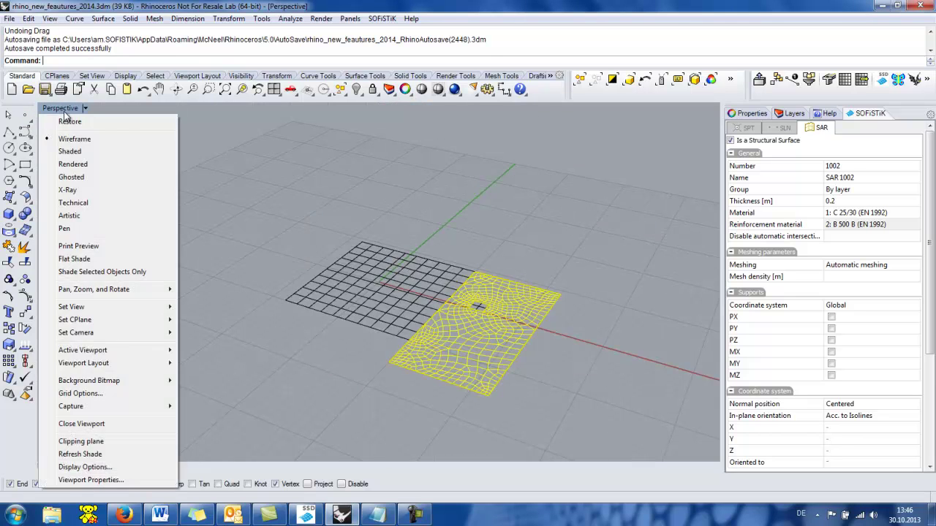
{"action": "left_click", "coordinate": [73, 153]}
{"action": "left_click", "coordinate": [470, 250]}
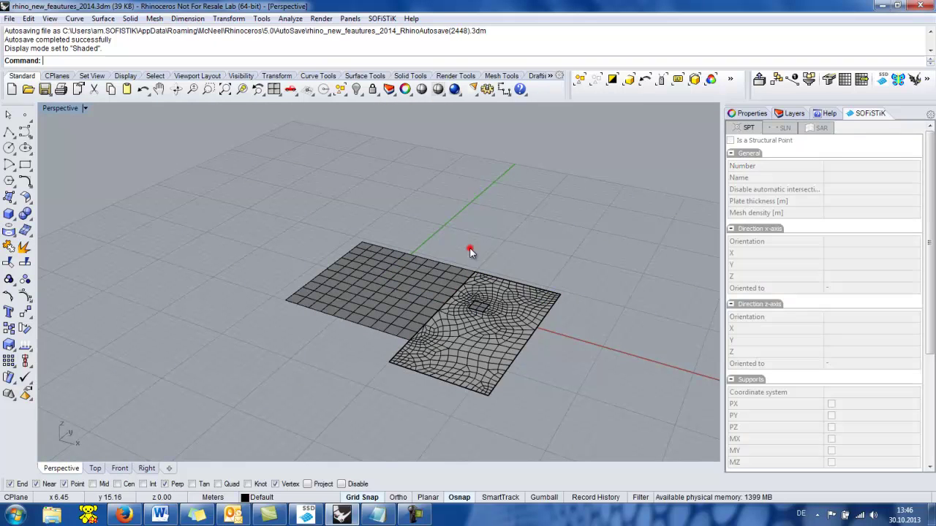
Select surface SAR 1002, turn off its analysis mesh display, and delete it.
{"action": "right_click_drag", "start_coordinate": [480, 265], "coordinate": [553, 282]}
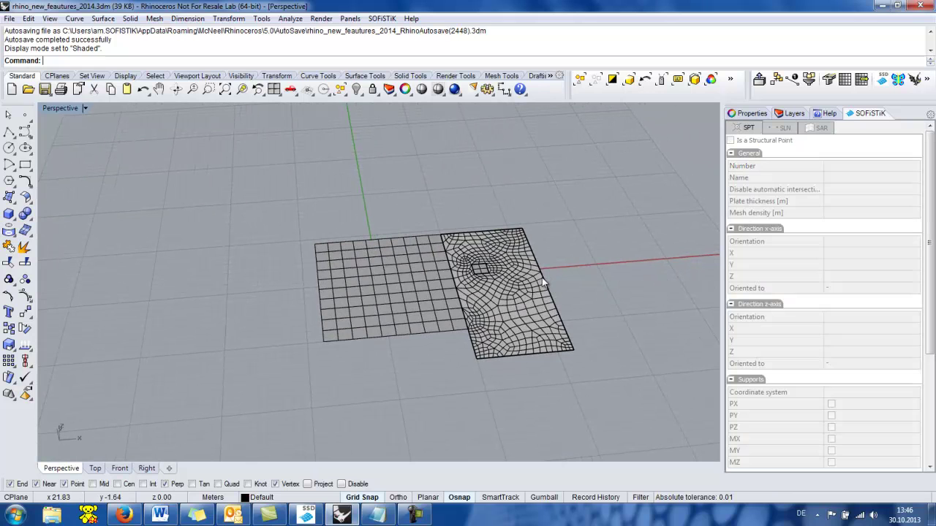
{"action": "left_click", "coordinate": [542, 278]}
{"action": "left_click", "coordinate": [570, 307]}
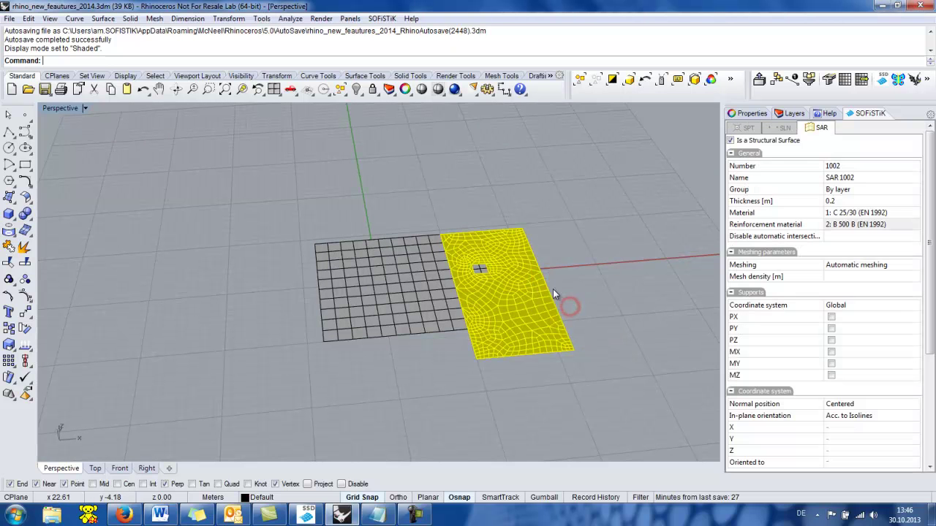
{"action": "left_click_drag", "start_coordinate": [548, 286], "coordinate": [663, 278]}
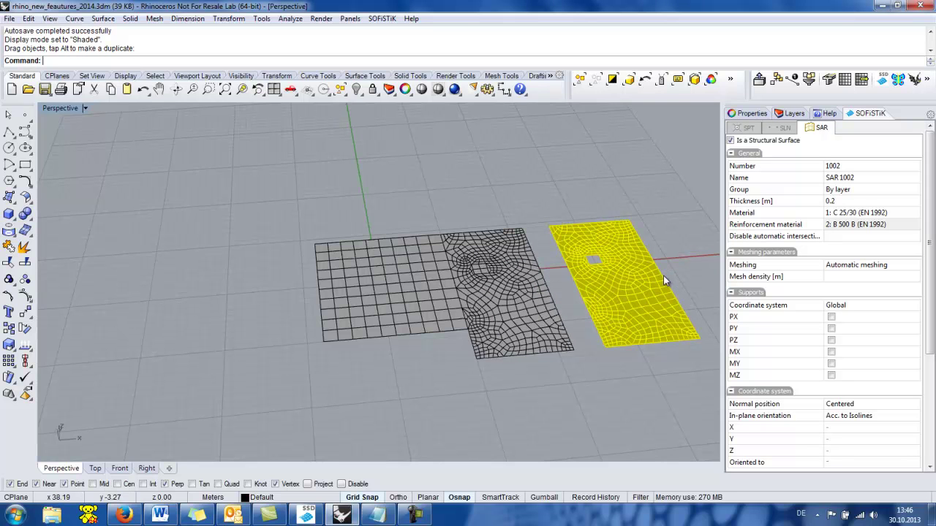
{"action": "left_click", "coordinate": [845, 81]}
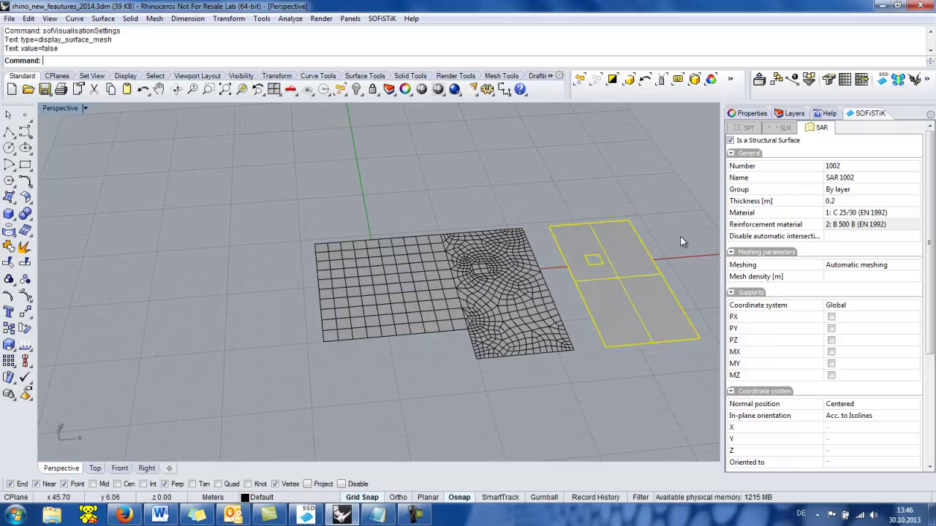
{"action": "key", "text": "Delete"}
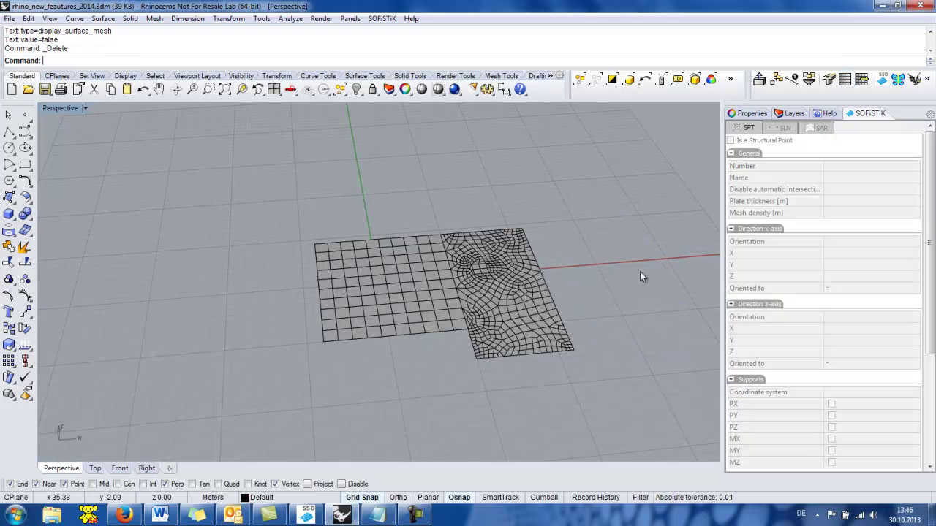
Turn on the extracted mesh's points and drag its upper right-edge vertices outward.
{"action": "left_click", "coordinate": [548, 287]}
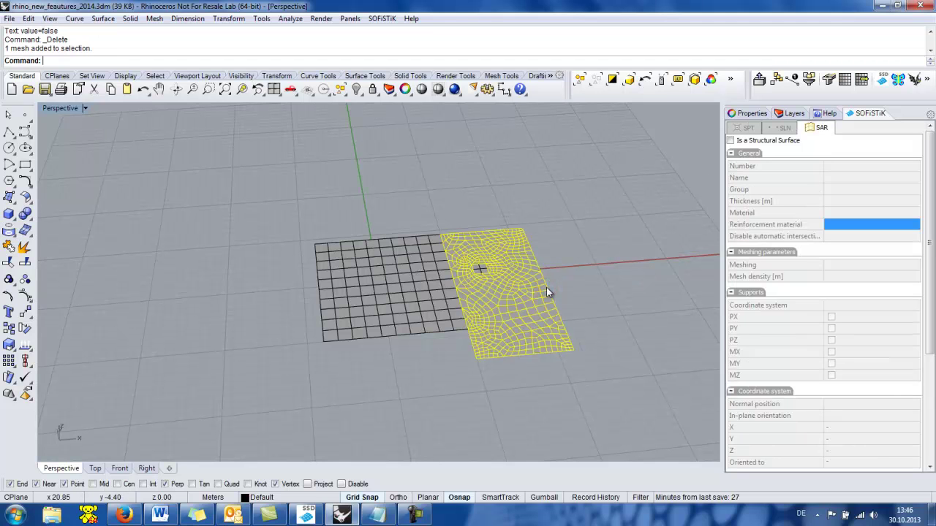
{"action": "left_click", "coordinate": [25, 296]}
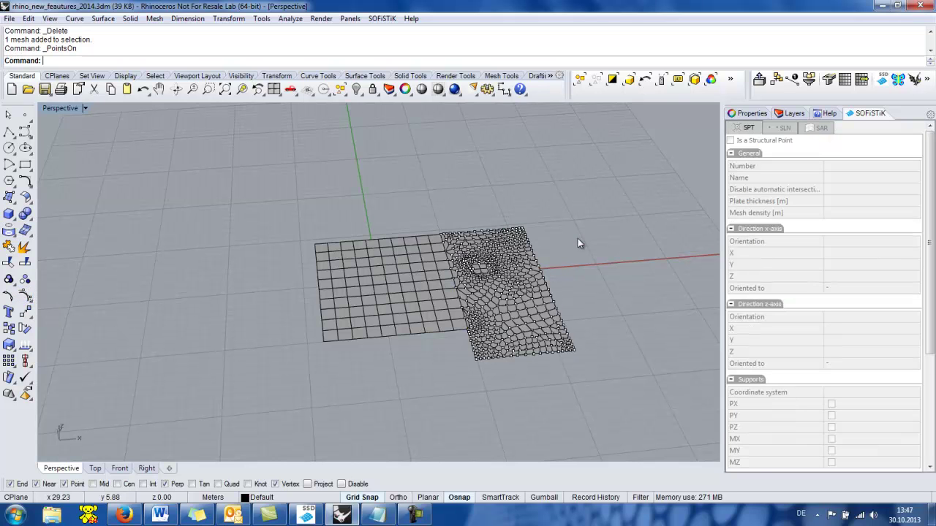
{"action": "right_click_drag", "start_coordinate": [578, 240], "coordinate": [563, 285]}
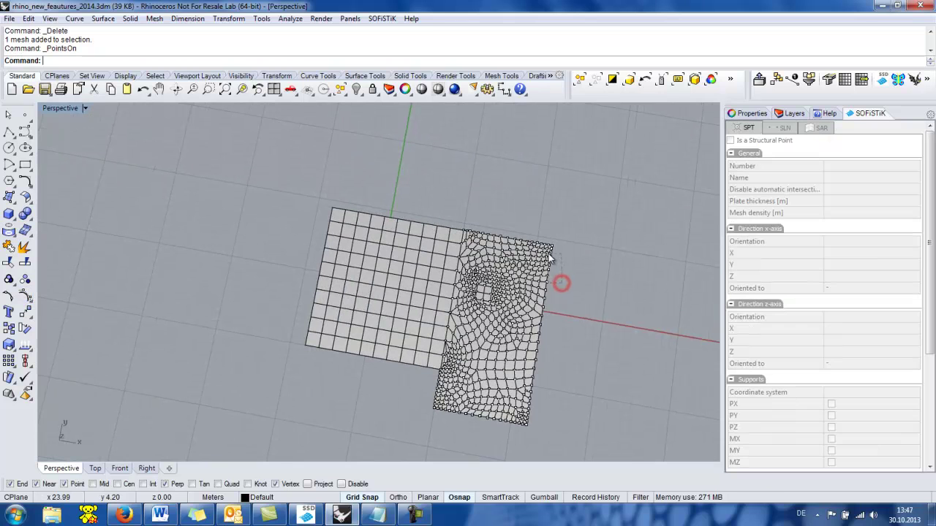
{"action": "left_click_drag", "start_coordinate": [553, 239], "coordinate": [544, 286]}
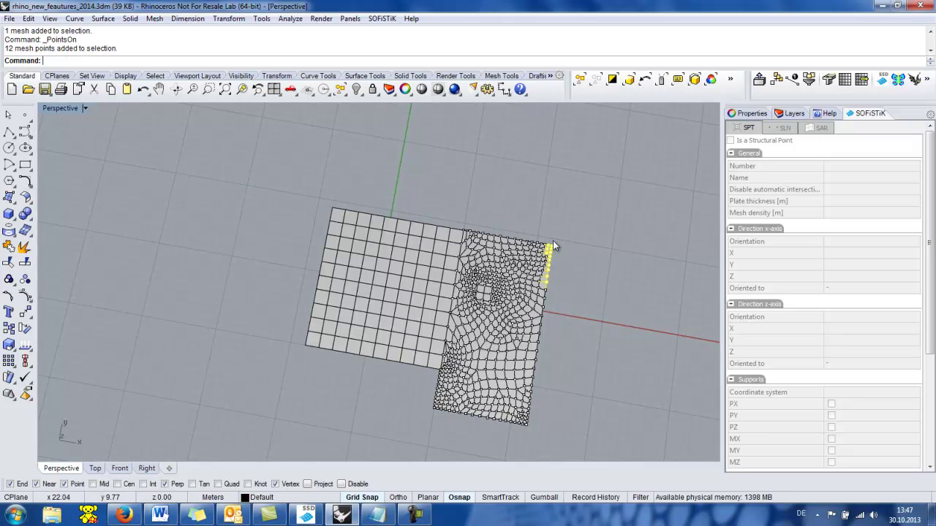
{"action": "left_click", "coordinate": [552, 246]}
{"action": "key", "text": "ctrl+z"}
{"action": "left_click_drag", "start_coordinate": [552, 246], "coordinate": [555, 246]}
{"action": "key", "text": "F10"}
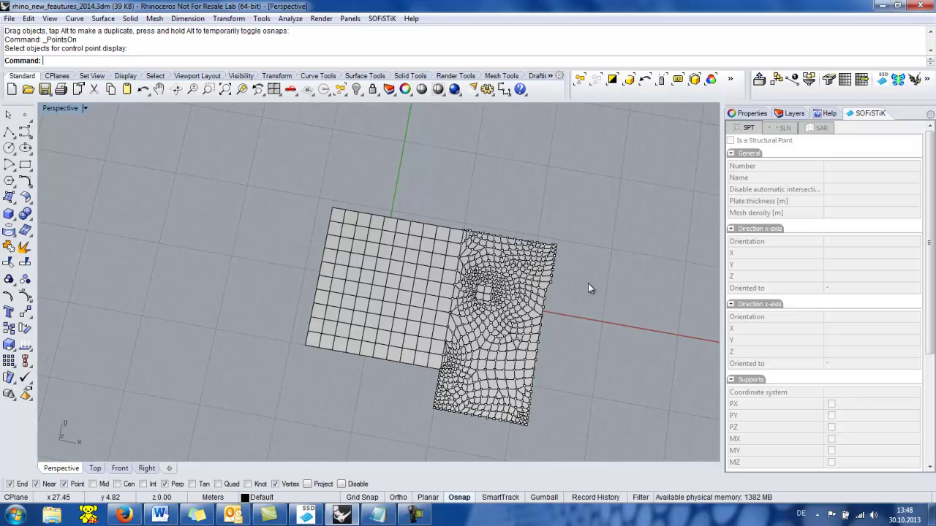
{"action": "left_click", "coordinate": [541, 311]}
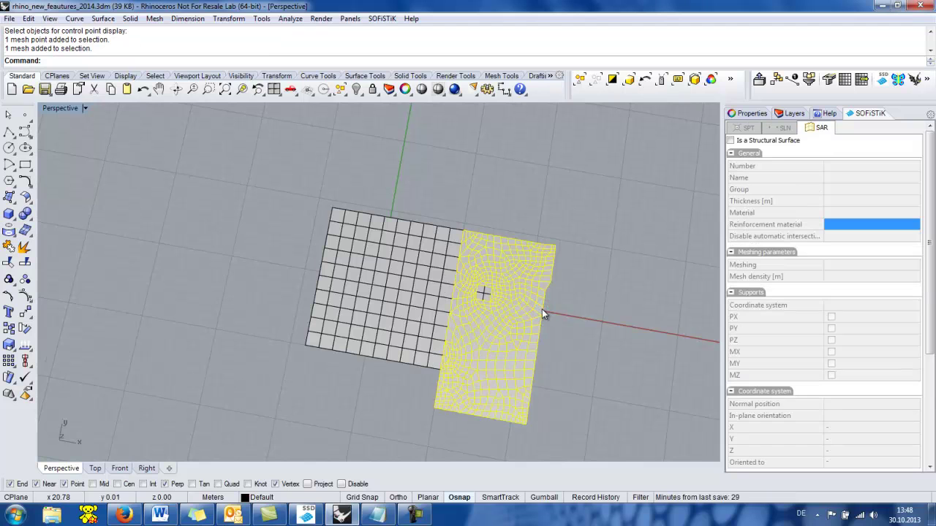
Mark the edited mesh as a structural surface with C 25/30 concrete.
{"action": "left_click", "coordinate": [730, 139]}
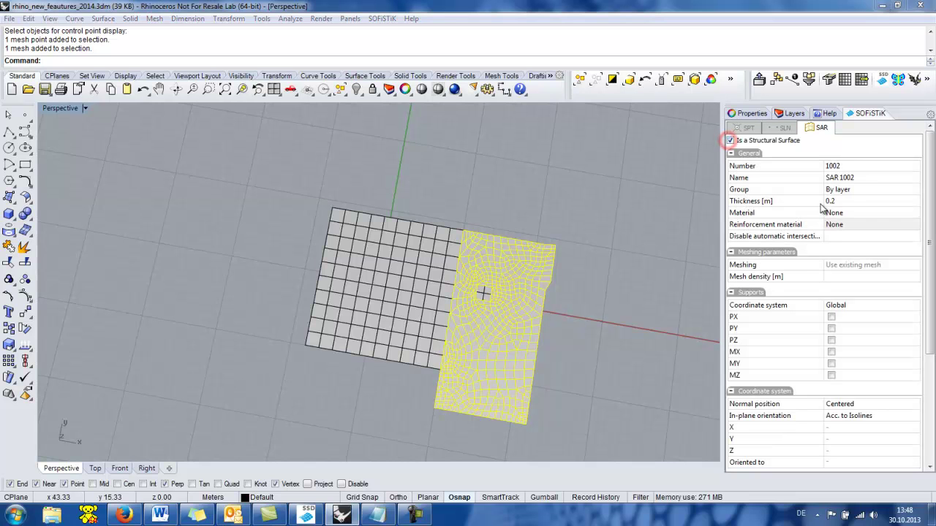
{"action": "left_click", "coordinate": [839, 212]}
{"action": "left_click", "coordinate": [915, 212]}
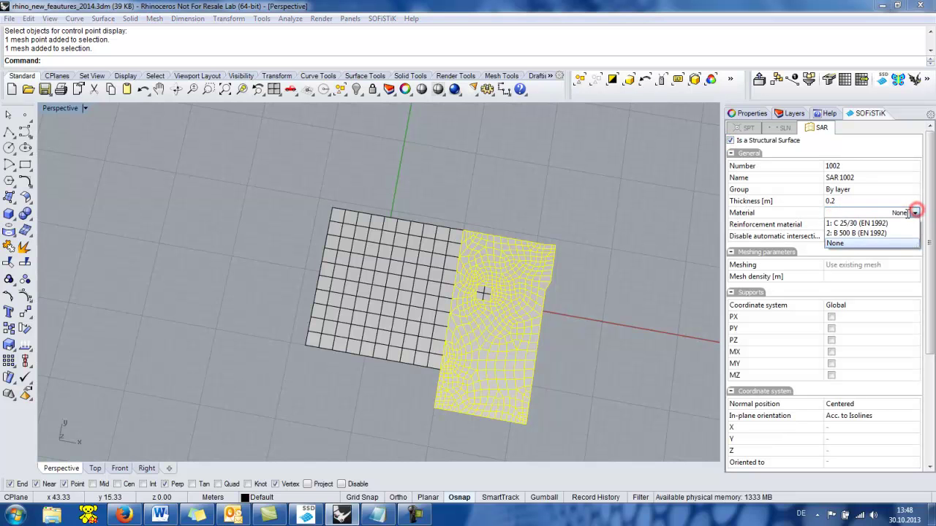
{"action": "left_click", "coordinate": [881, 223]}
Set the reinforcement to B 500 B and bring up the SOFiSTiK export dialog.
{"action": "left_click", "coordinate": [881, 225]}
{"action": "left_click", "coordinate": [915, 224]}
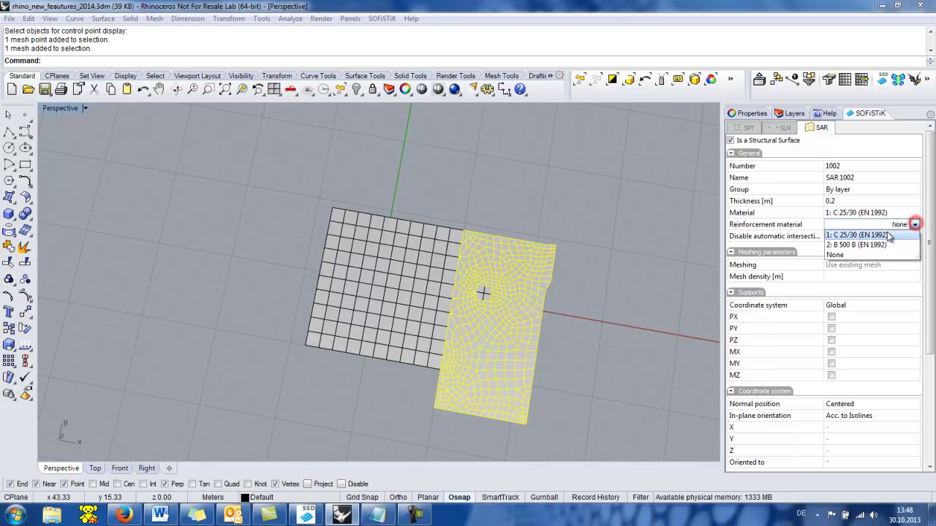
{"action": "left_click", "coordinate": [870, 246]}
{"action": "left_click", "coordinate": [692, 262]}
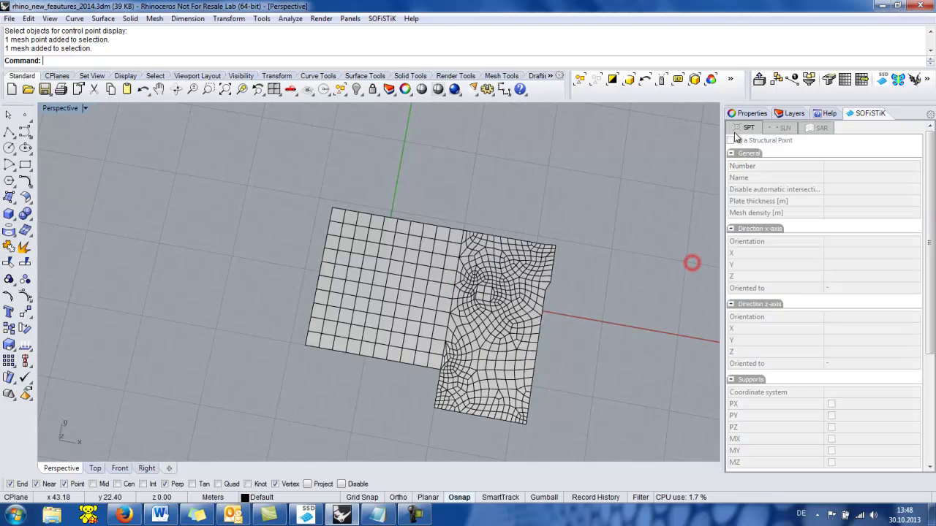
{"action": "left_click", "coordinate": [755, 83]}
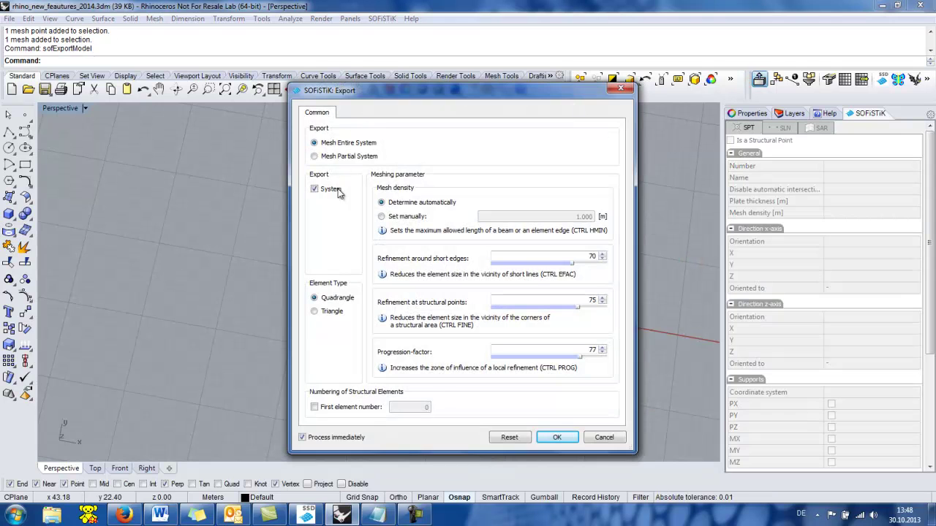
Calculate the exported model and rotate the slab mesh in the 3-D Animator view.
{"action": "left_click", "coordinate": [559, 439]}
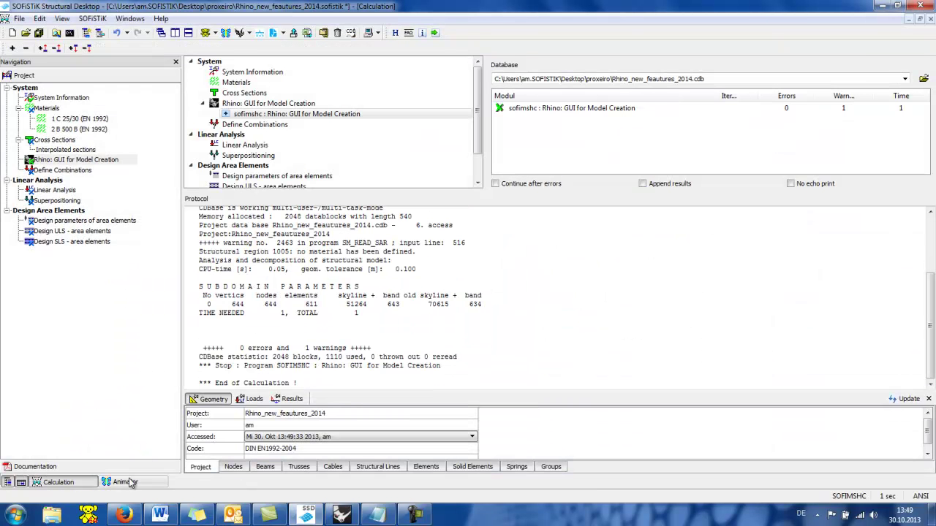
{"action": "left_click", "coordinate": [126, 483]}
{"action": "left_click_drag", "start_coordinate": [886, 243], "coordinate": [823, 325]}
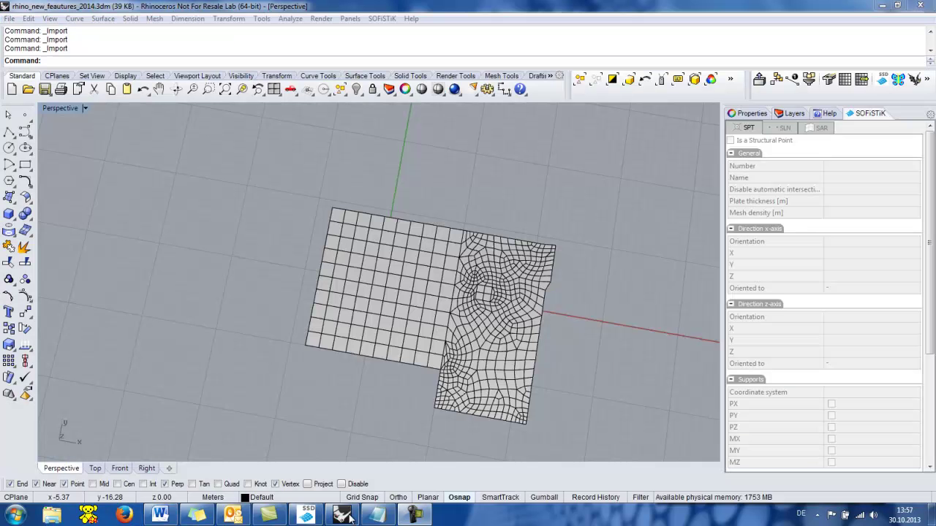
{"action": "left_click", "coordinate": [9, 19]}
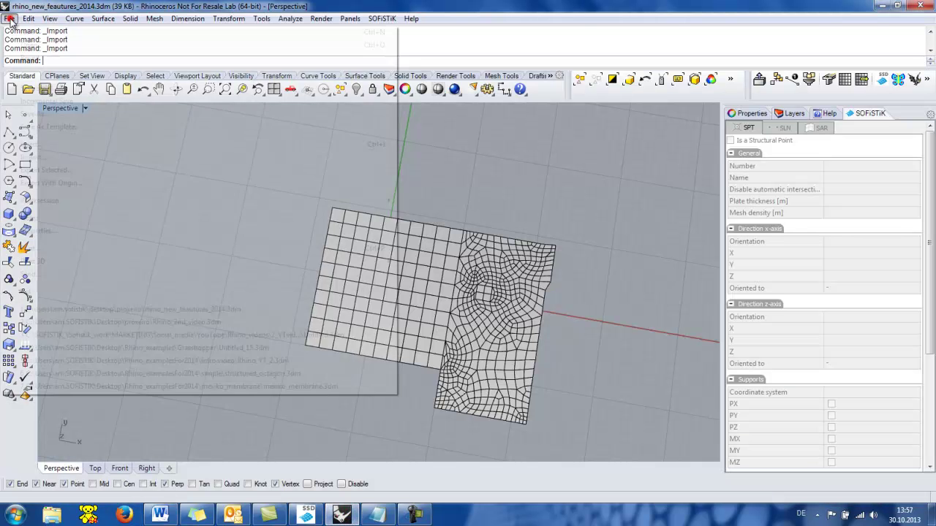
{"action": "left_click", "coordinate": [34, 160]}
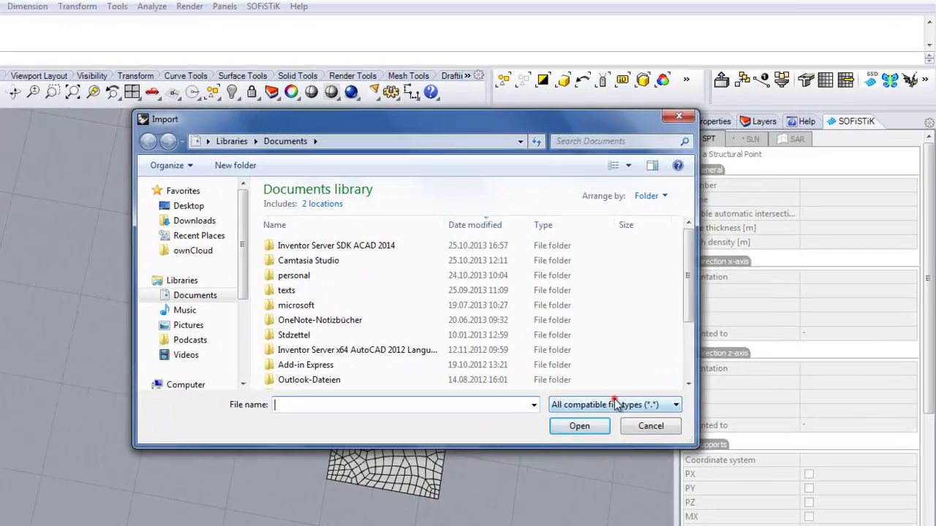
{"action": "left_click", "coordinate": [633, 355]}
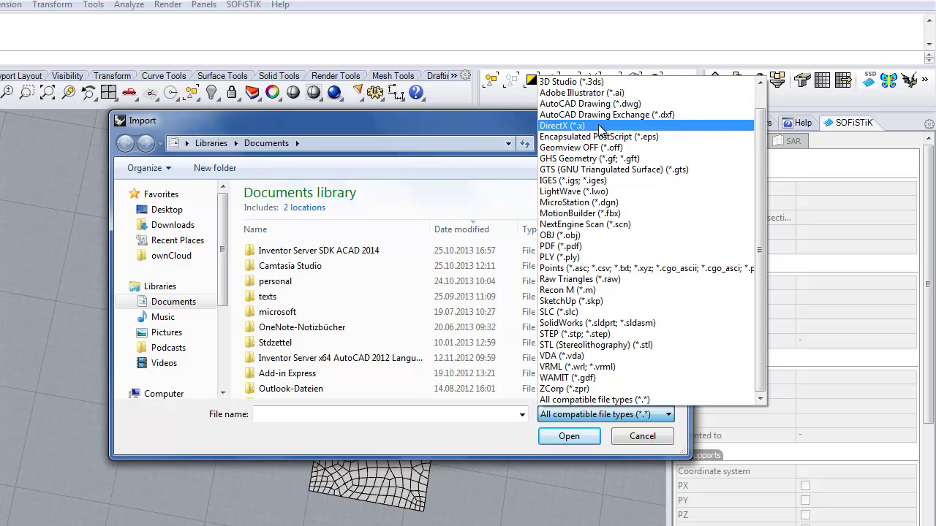
{"action": "left_click", "coordinate": [667, 437]}
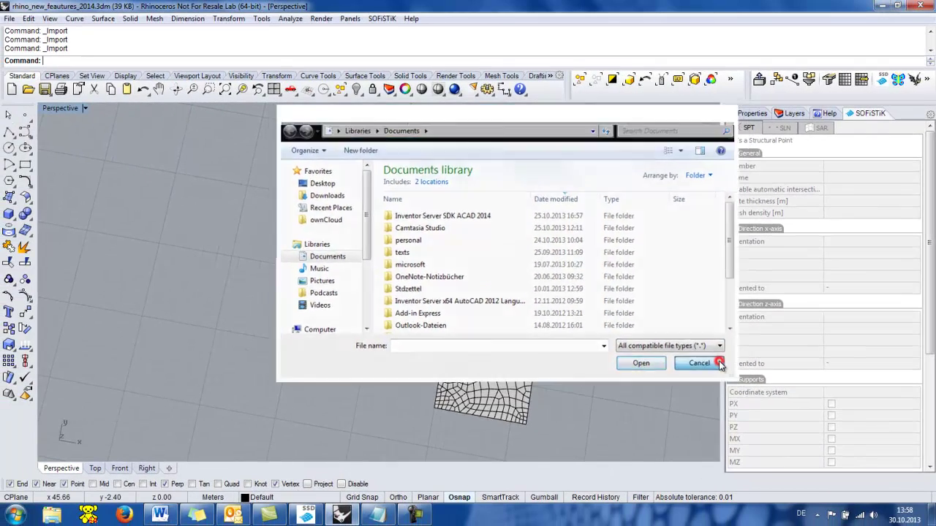
{"action": "left_click", "coordinate": [662, 436]}
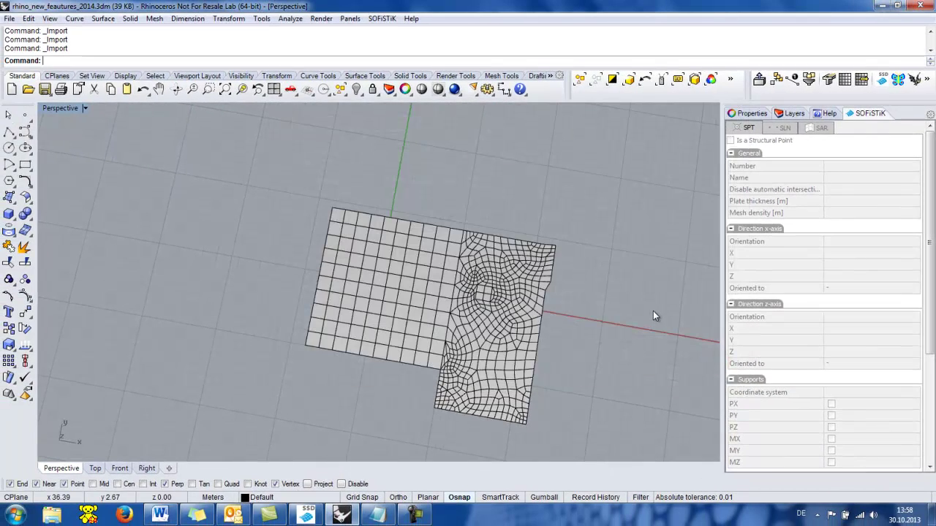